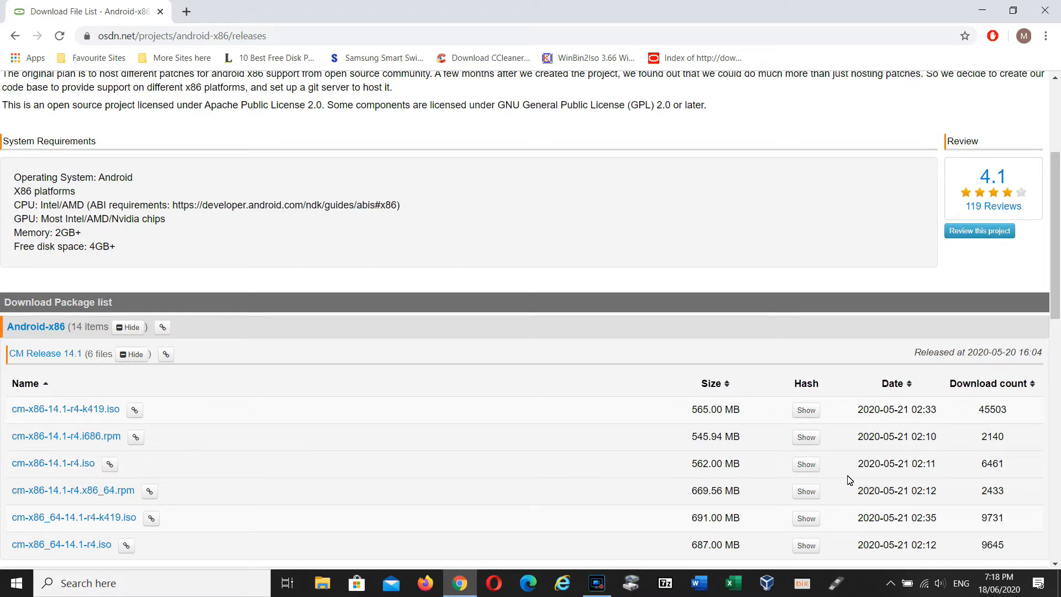
# - Download cm-x86-14.1-r4-k419.iso from the release list and load it into Rufus as the boot image
pyautogui.click(77, 409)
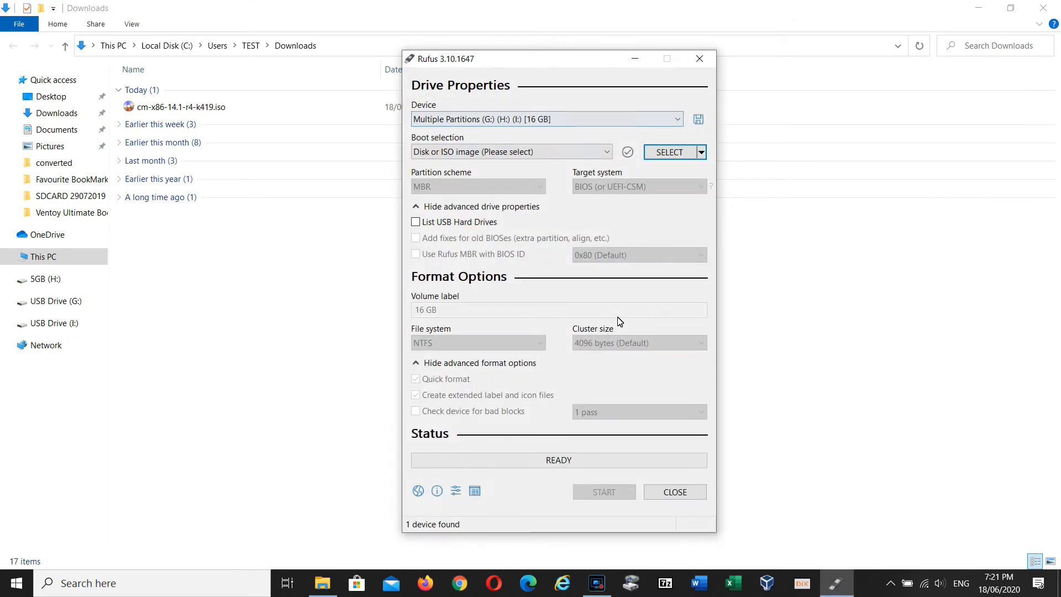
pyautogui.click(184, 107)
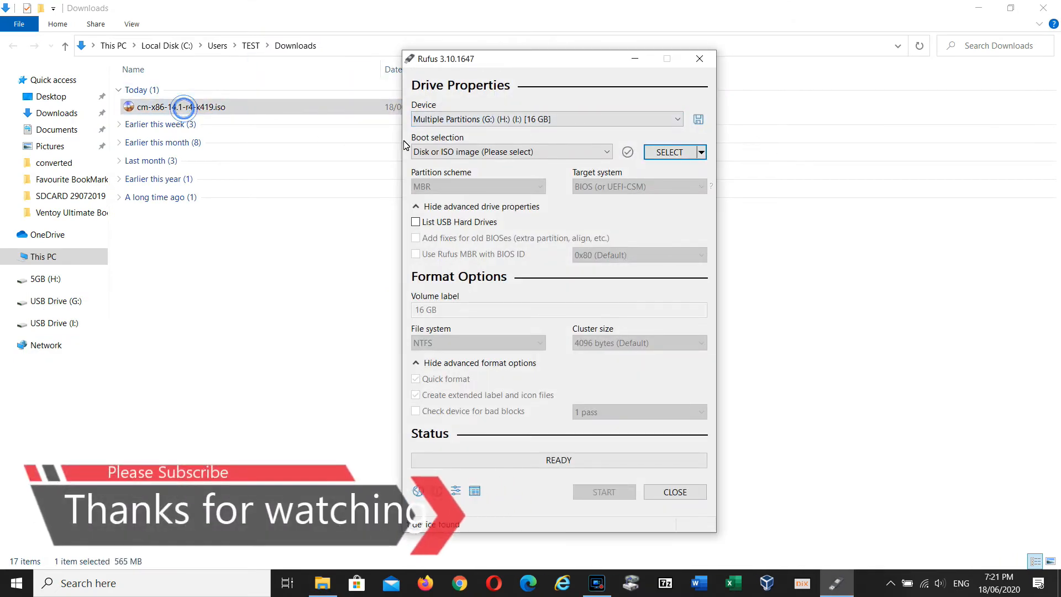
pyautogui.moveTo(184, 107); pyautogui.dragTo(406, 145)
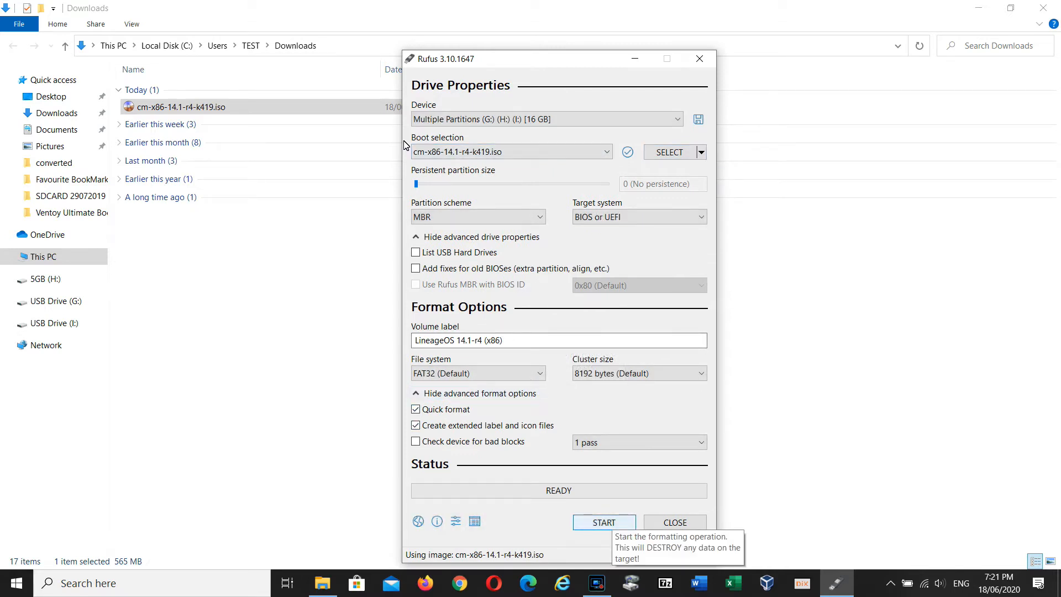
# - Write the image to the 16 GB USB drive in ISO Image mode, accepting the data-loss and multiple-partition warnings
pyautogui.press('Return')
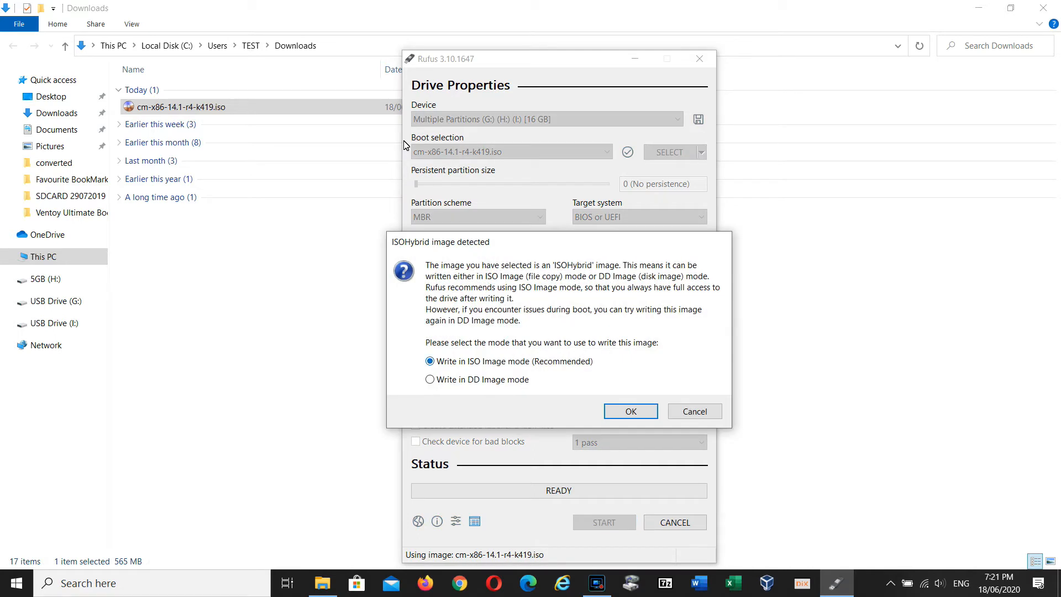
pyautogui.click(1043, 8)
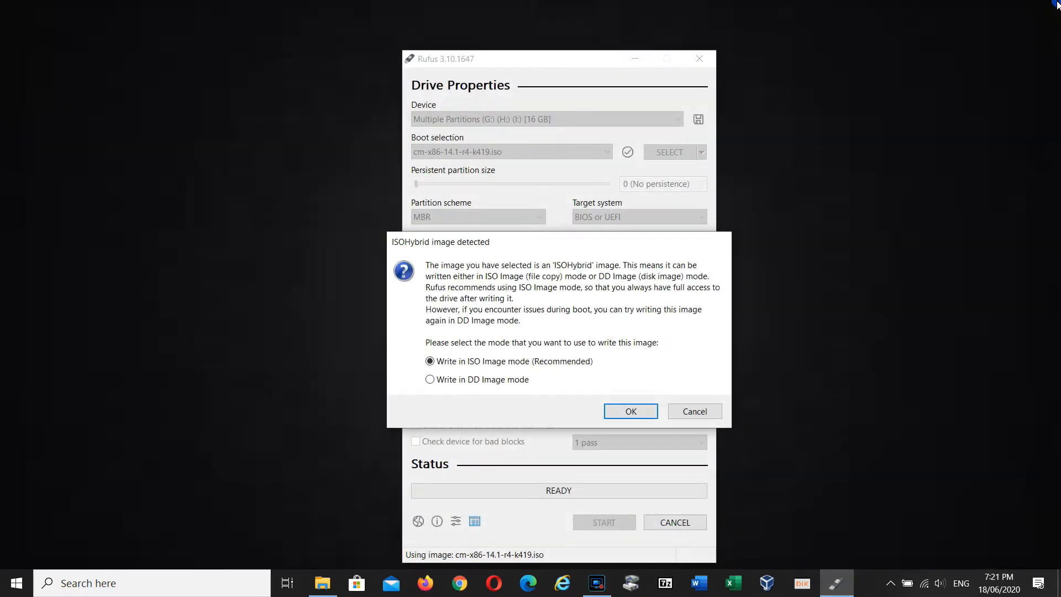
pyautogui.moveTo(604, 242); pyautogui.dragTo(276, 191)
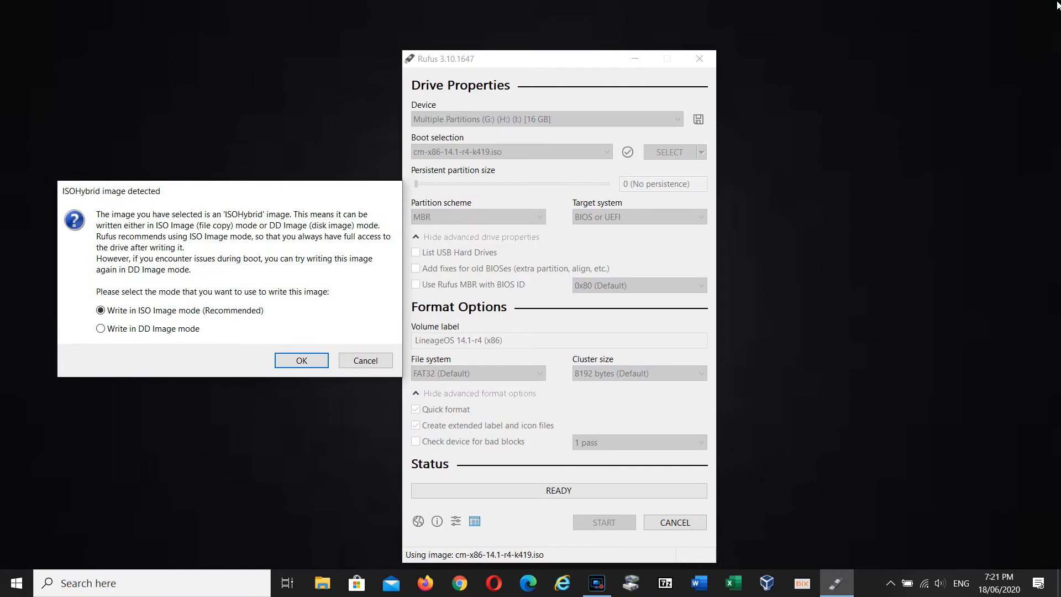
pyautogui.press('Return')
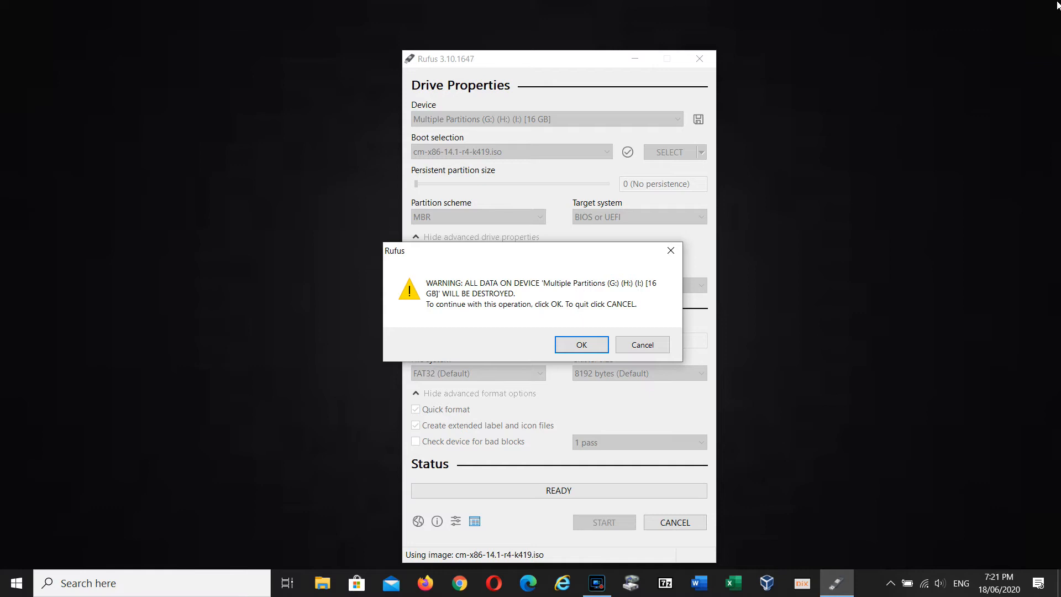
pyautogui.press('Return')
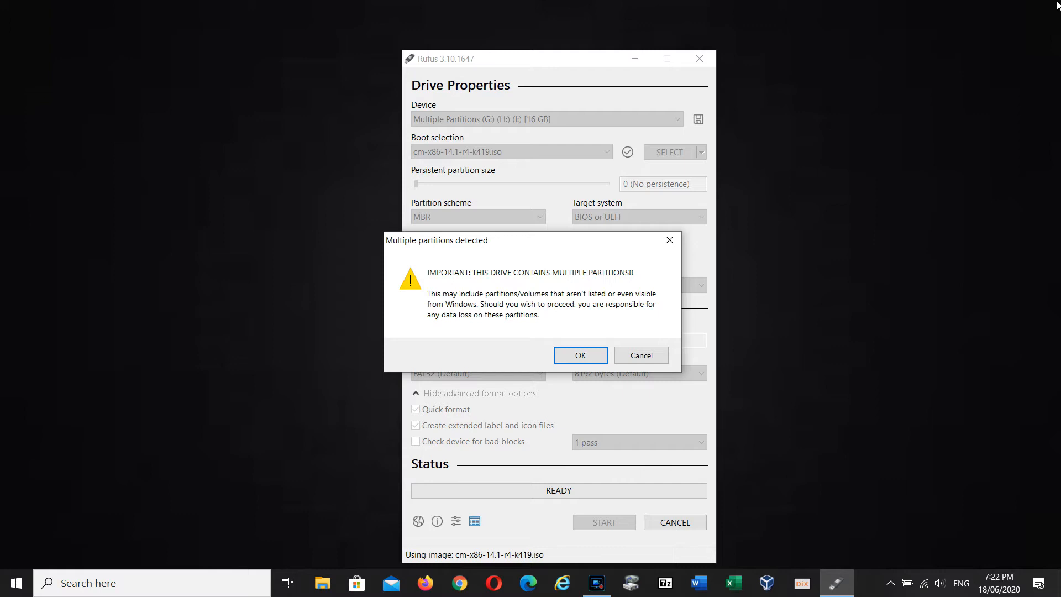
pyautogui.press('Return')
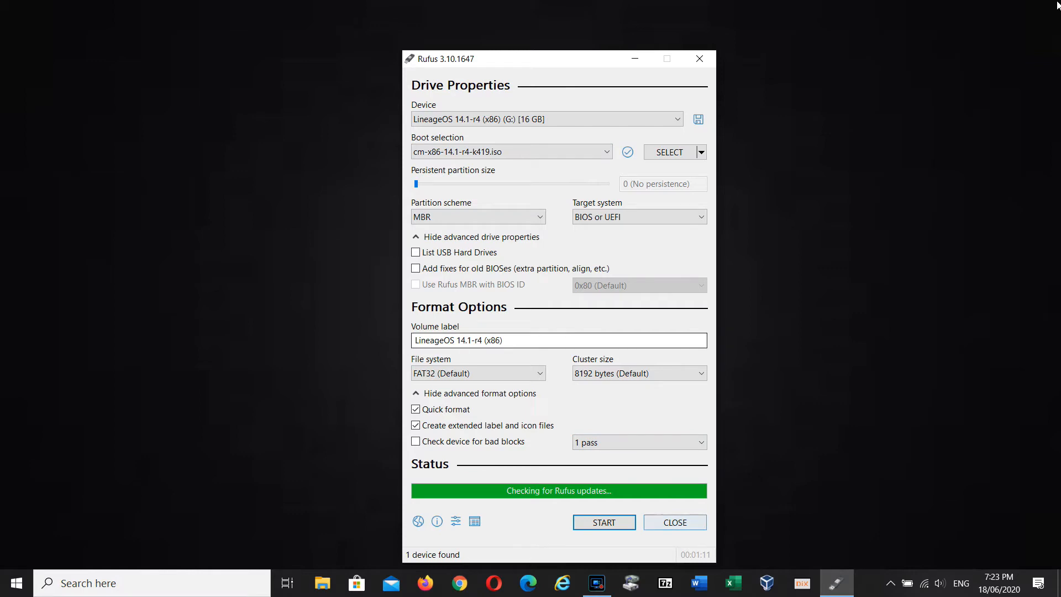
# - Close Rufus and switch to Hyper-V Manager
pyautogui.click(675, 522)
pyautogui.click(831, 457)
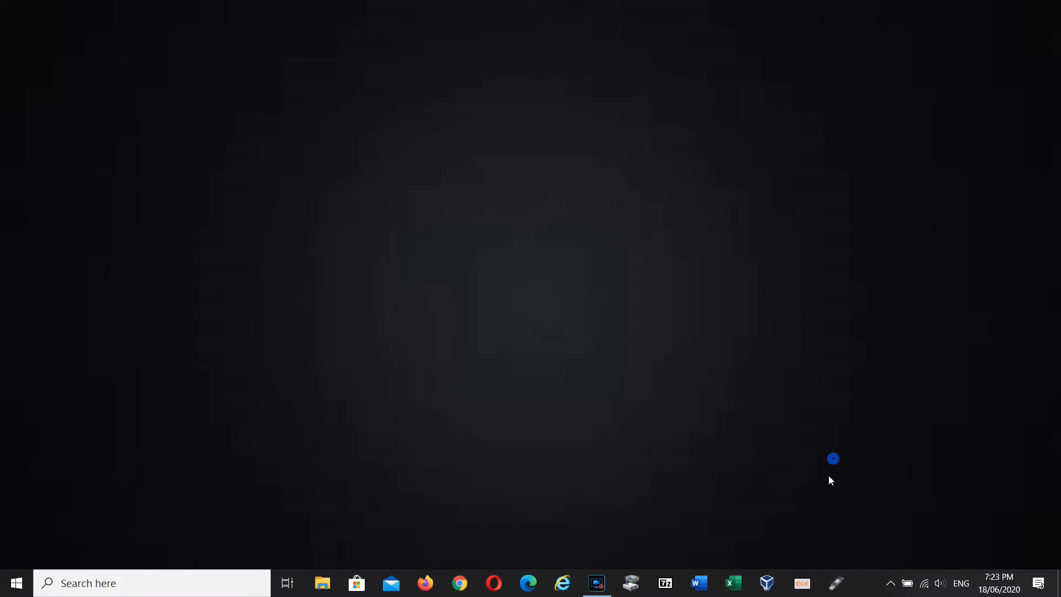
pyautogui.click(763, 583)
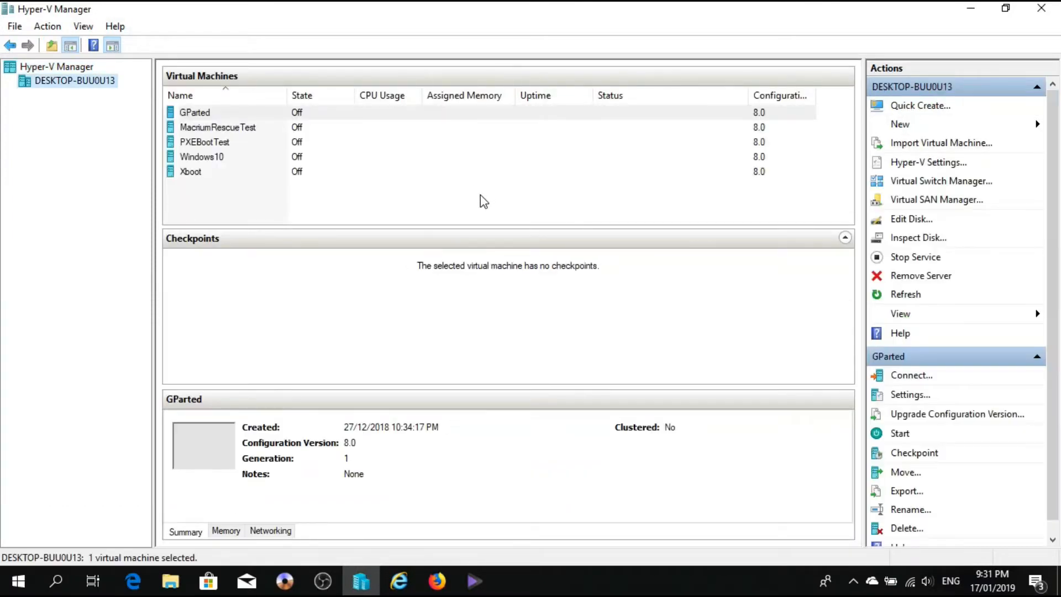
# - Start creating a new virtual machine and name it "Android For PC"
pyautogui.click(904, 146)
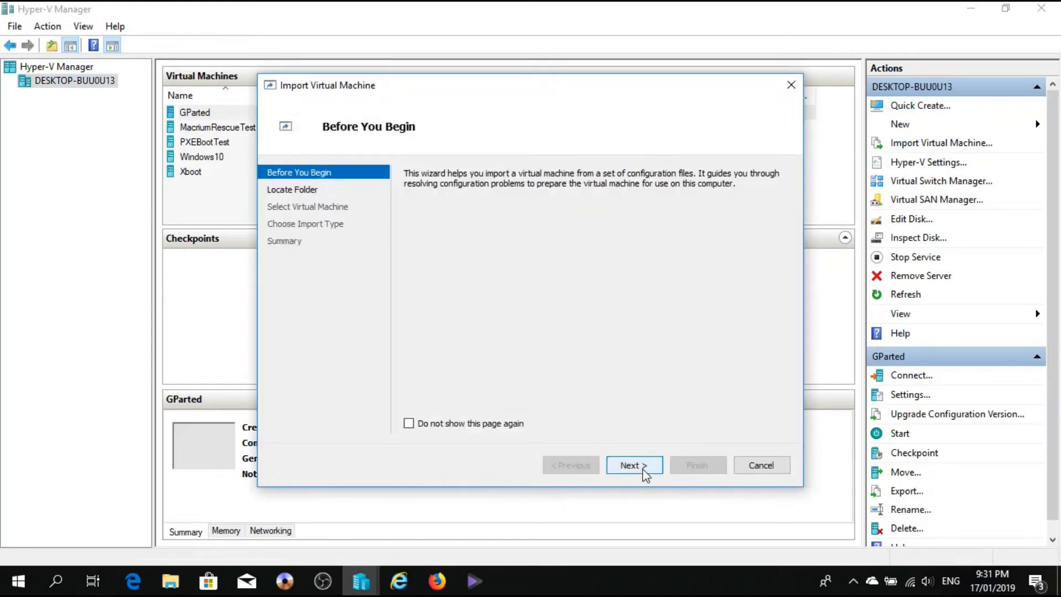
pyautogui.click(765, 471)
pyautogui.click(927, 124)
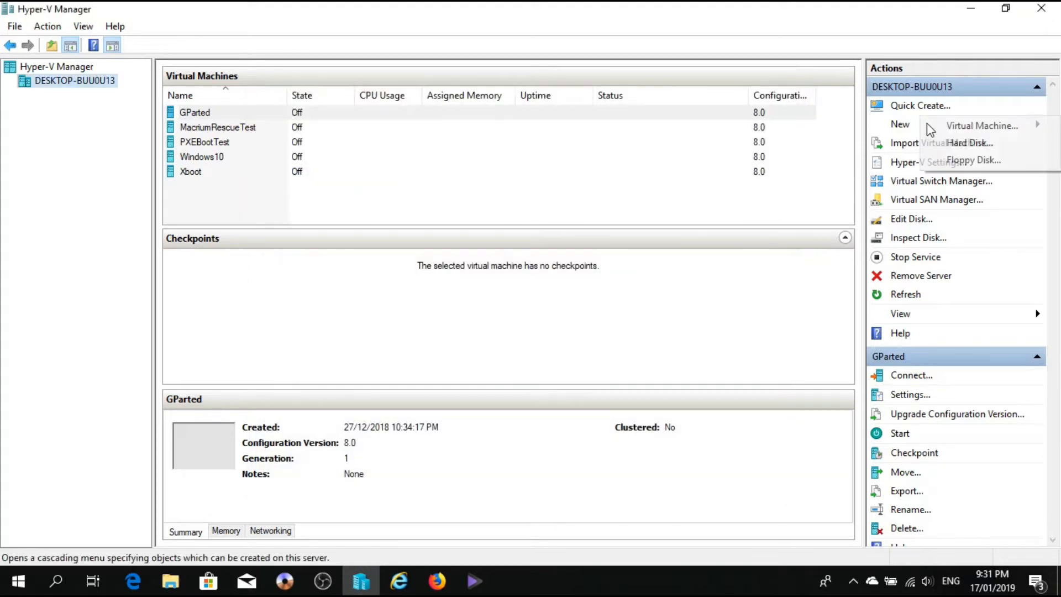
pyautogui.click(977, 129)
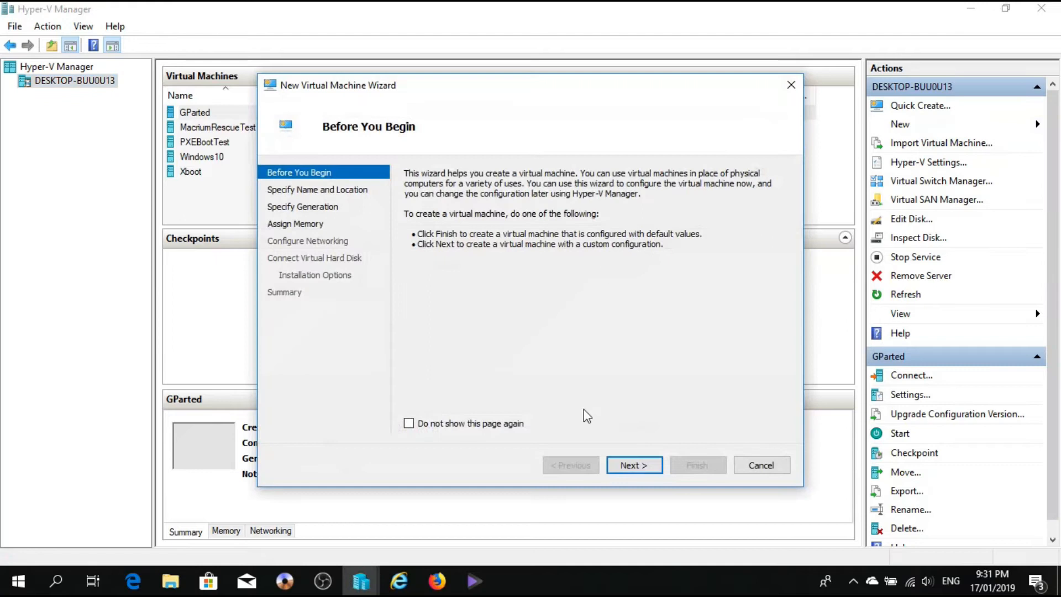
pyautogui.click(636, 466)
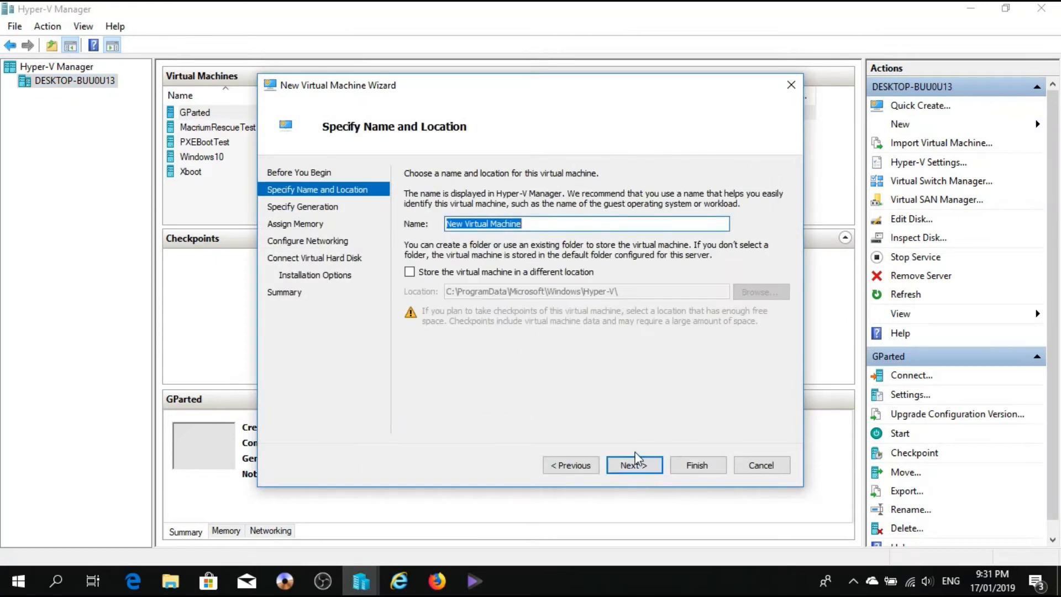
pyautogui.write('An')
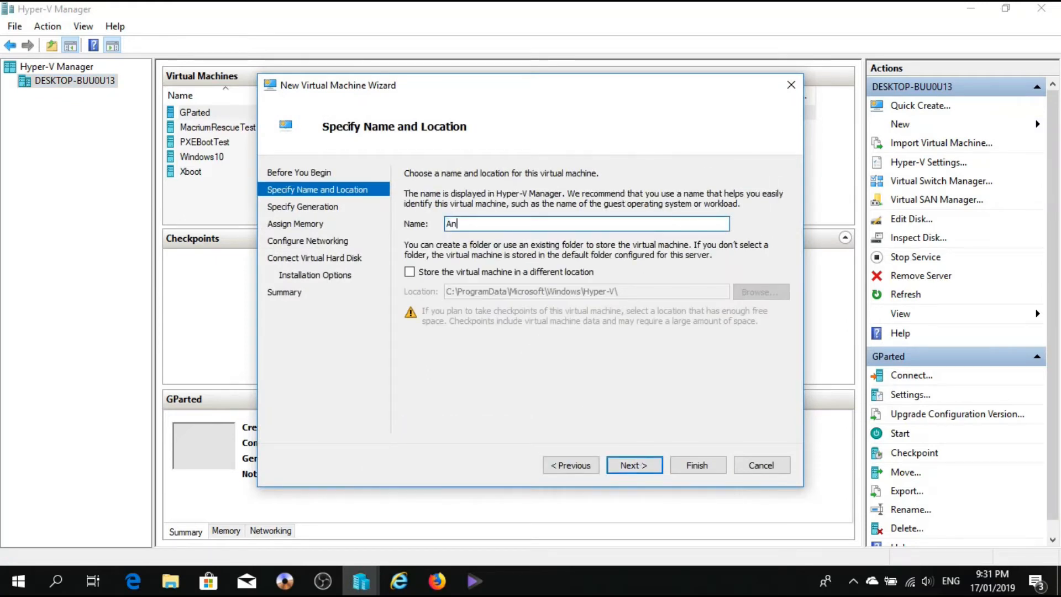
pyautogui.write('droid')
pyautogui.write('For PC')
# - Choose to store the virtual machine in a different location and browse to the Hyper V folder on the Desktop
pyautogui.click(512, 272)
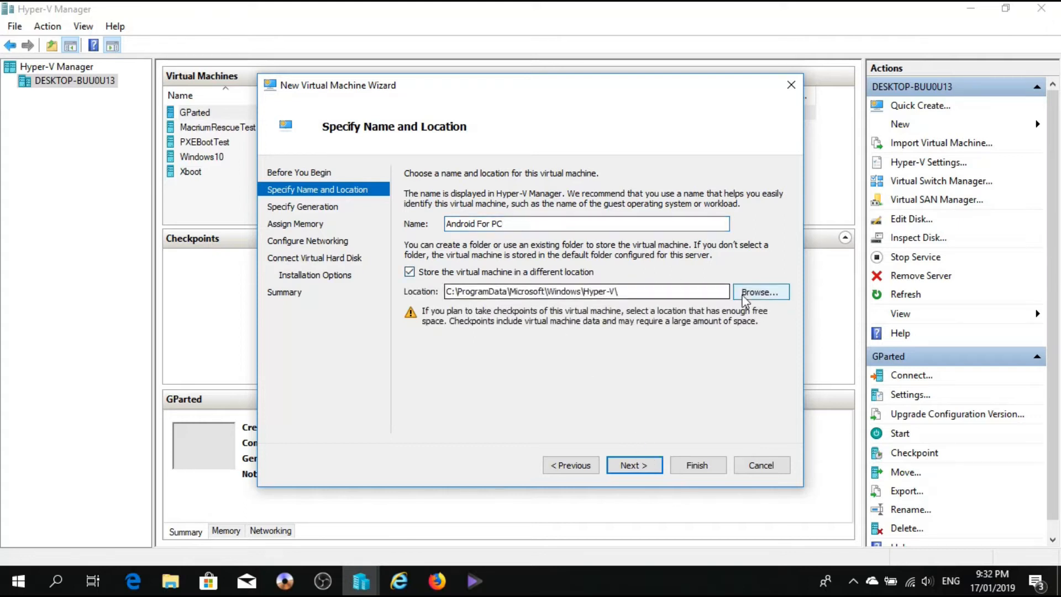
pyautogui.click(760, 295)
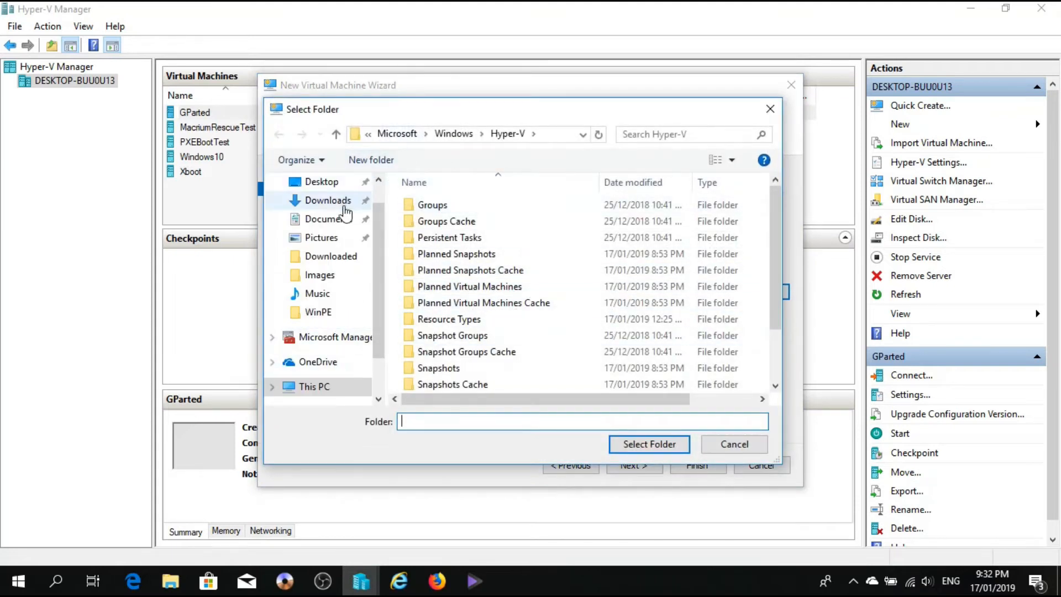
pyautogui.click(326, 182)
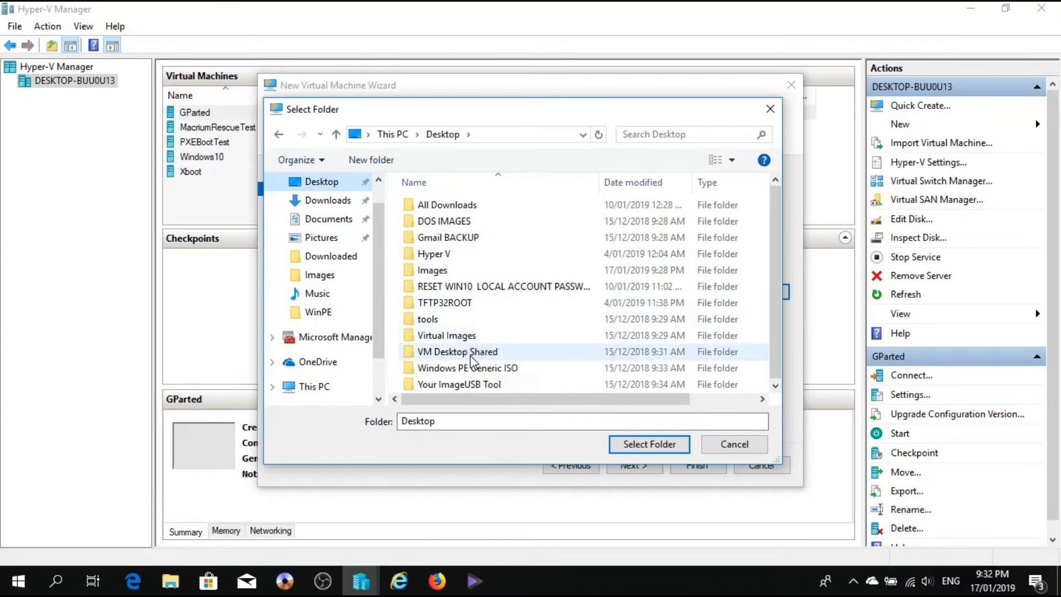
pyautogui.doubleClick(473, 336)
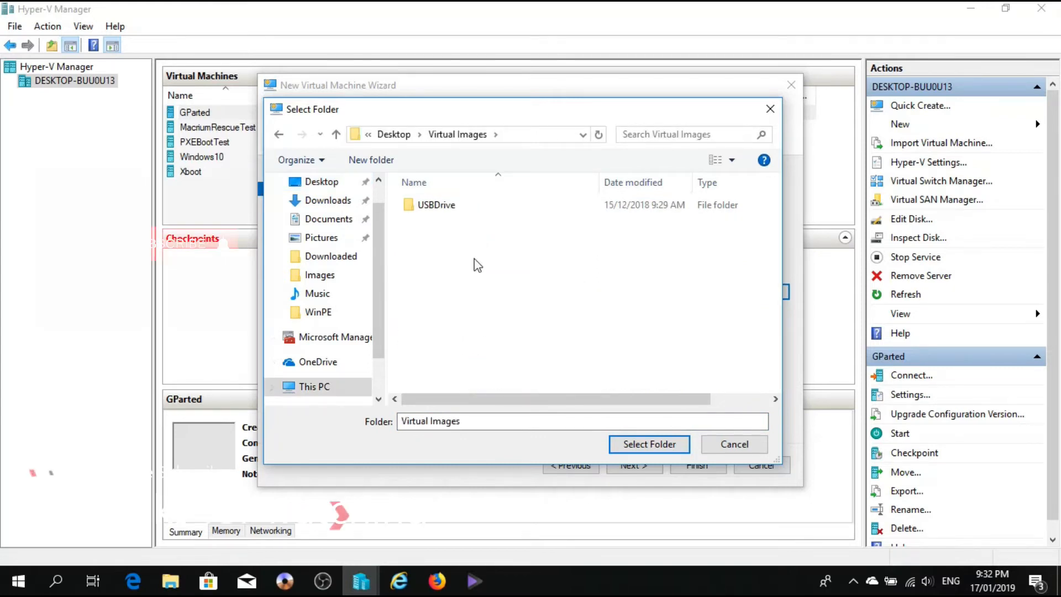
pyautogui.click(399, 134)
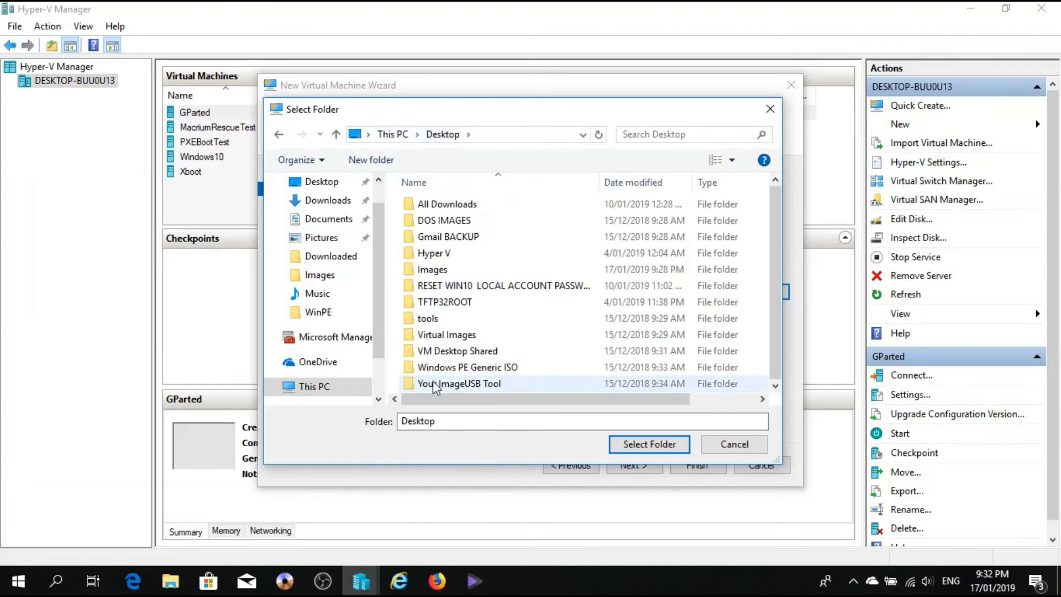
pyautogui.doubleClick(443, 254)
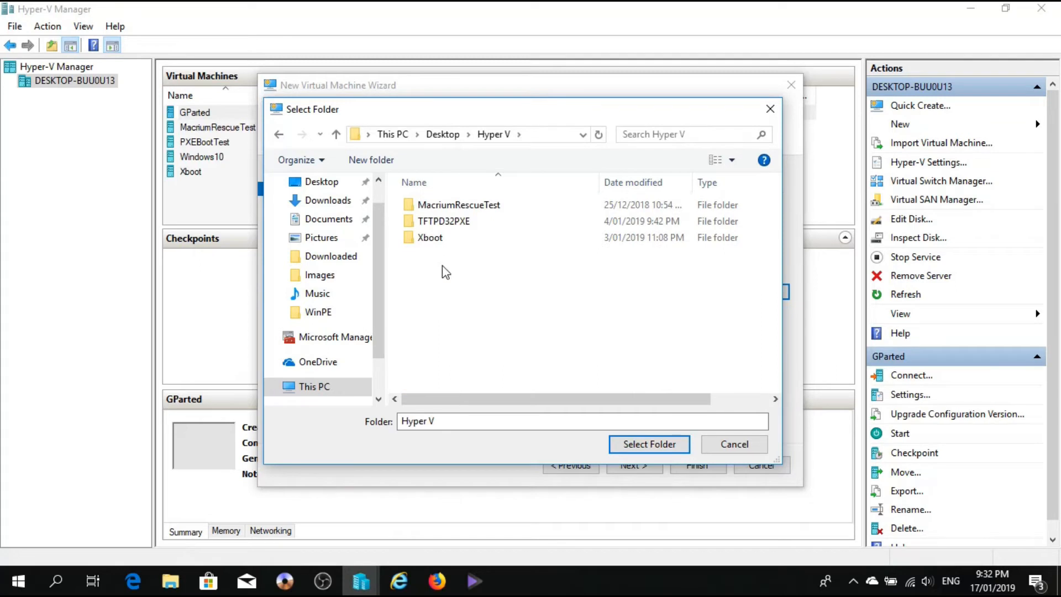
# - Create a folder named AndroidPC inside Hyper V and use it as the virtual machine's storage location
pyautogui.rightClick(442, 265)
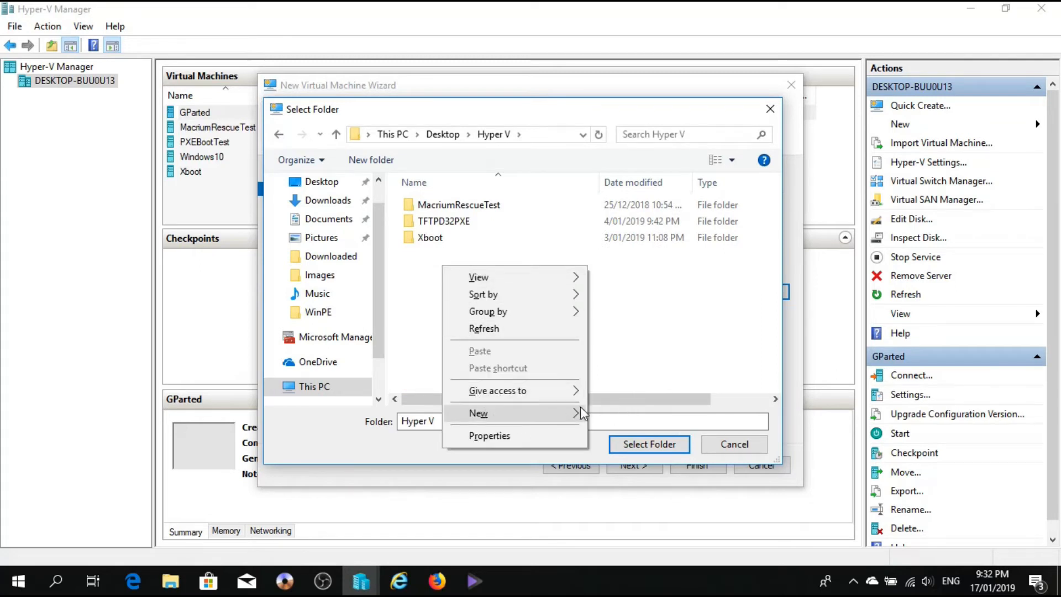
pyautogui.moveTo(575, 417)
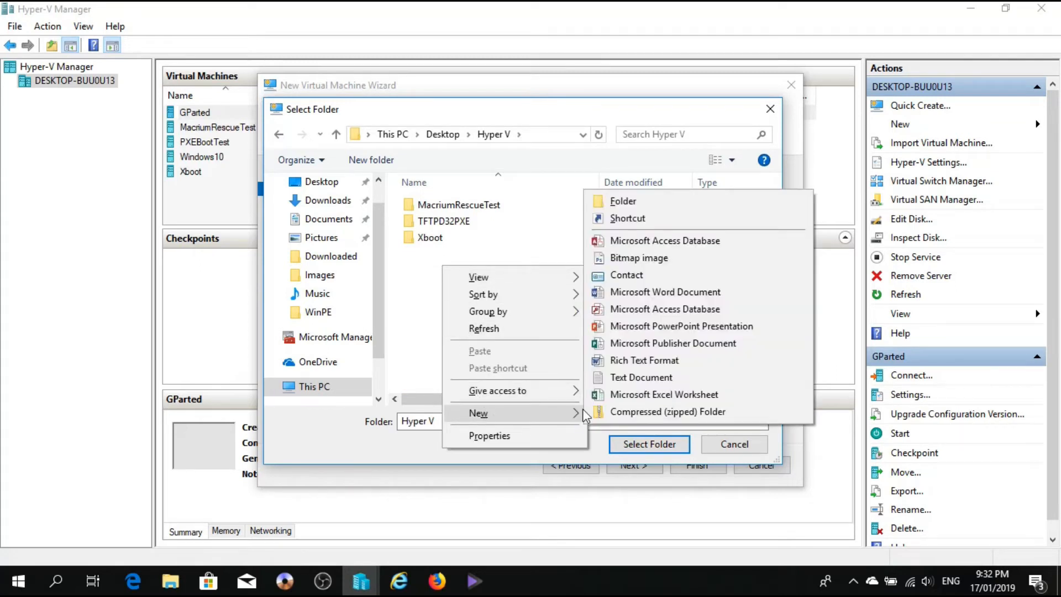
pyautogui.click(624, 201)
pyautogui.write('A')
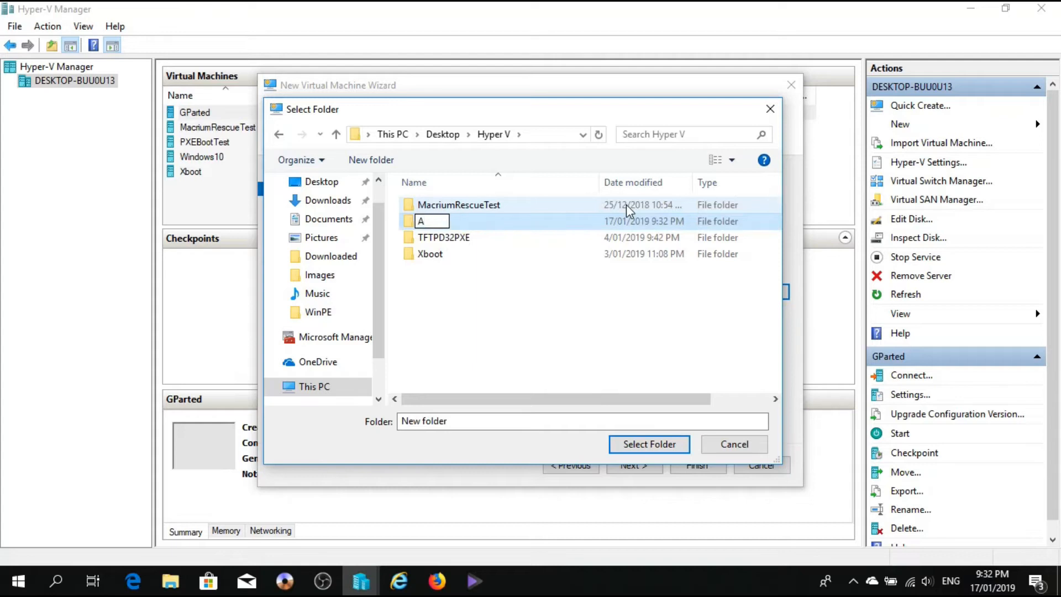
pyautogui.write('ndr')
pyautogui.write('oid')
pyautogui.write(' Tes')
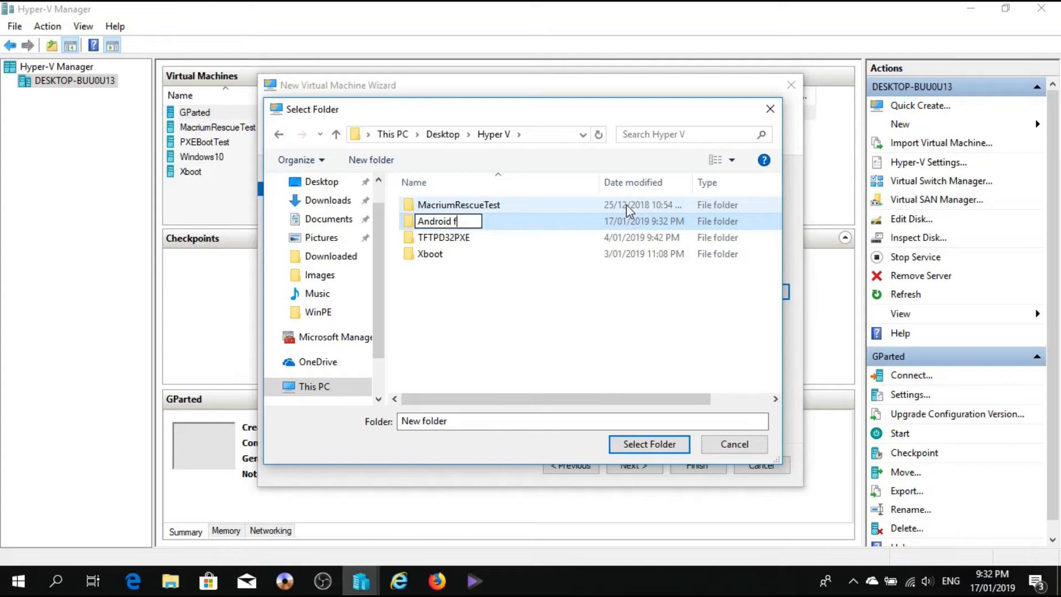
pyautogui.press('BackSpace')
pyautogui.press('BackSpace')
pyautogui.press('BackSpace')
pyautogui.write('P')
pyautogui.press('BackSpace')
pyautogui.press('BackSpace')
pyautogui.write('PC')
pyautogui.press('Return')
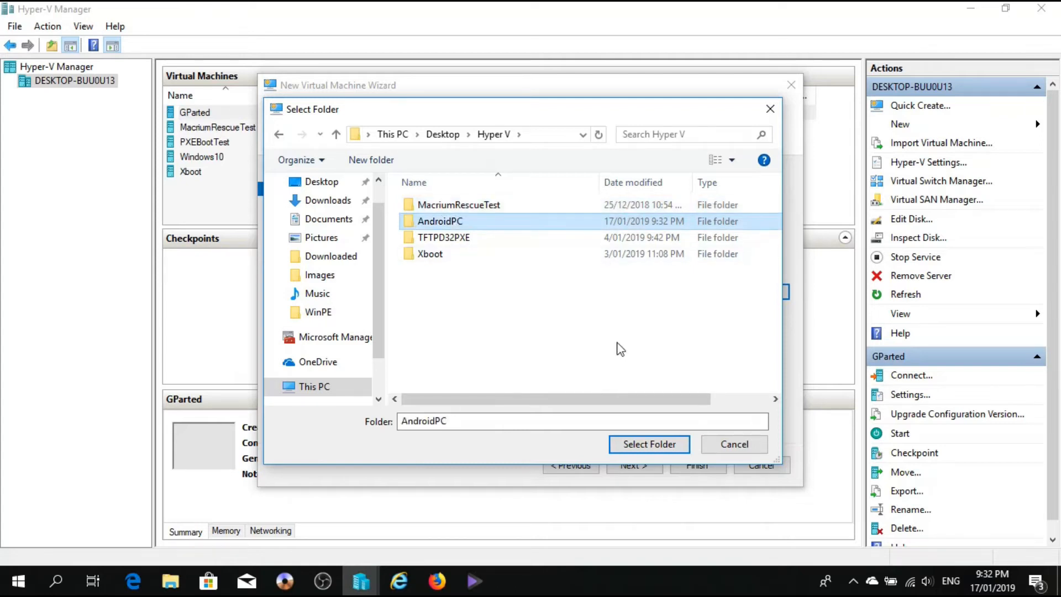
pyautogui.click(649, 445)
pyautogui.click(648, 467)
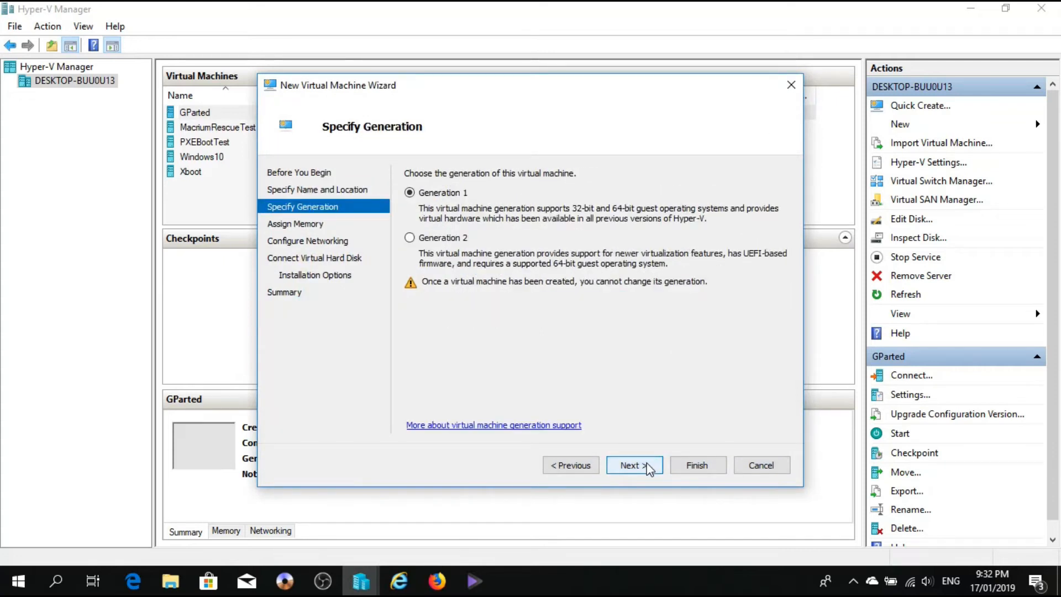
# - Keep Generation 1 for the virtual machine and set its startup memory to 2048 MB
pyautogui.click(648, 467)
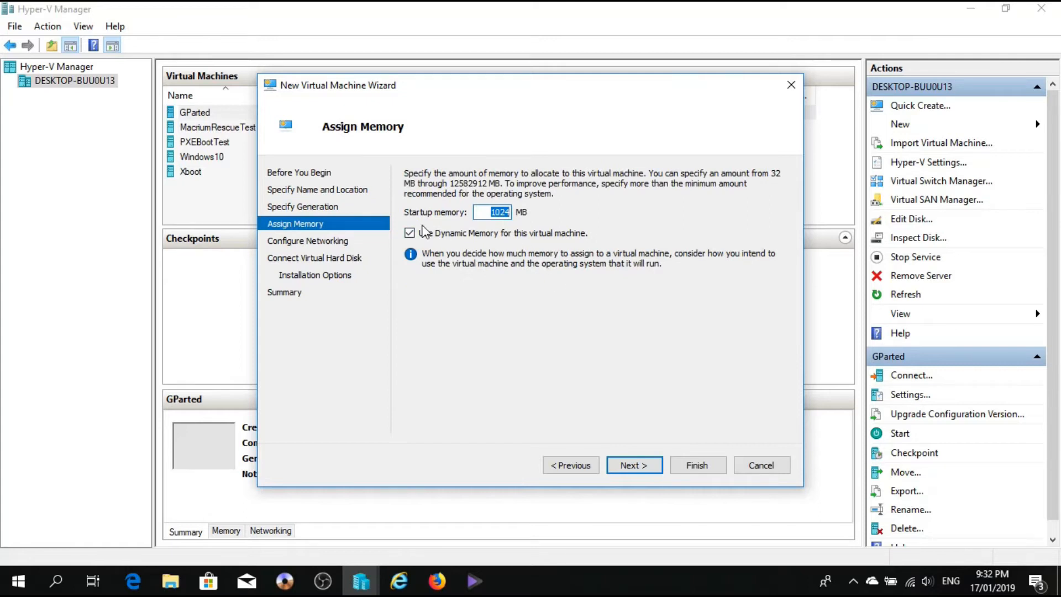
pyautogui.write('2')
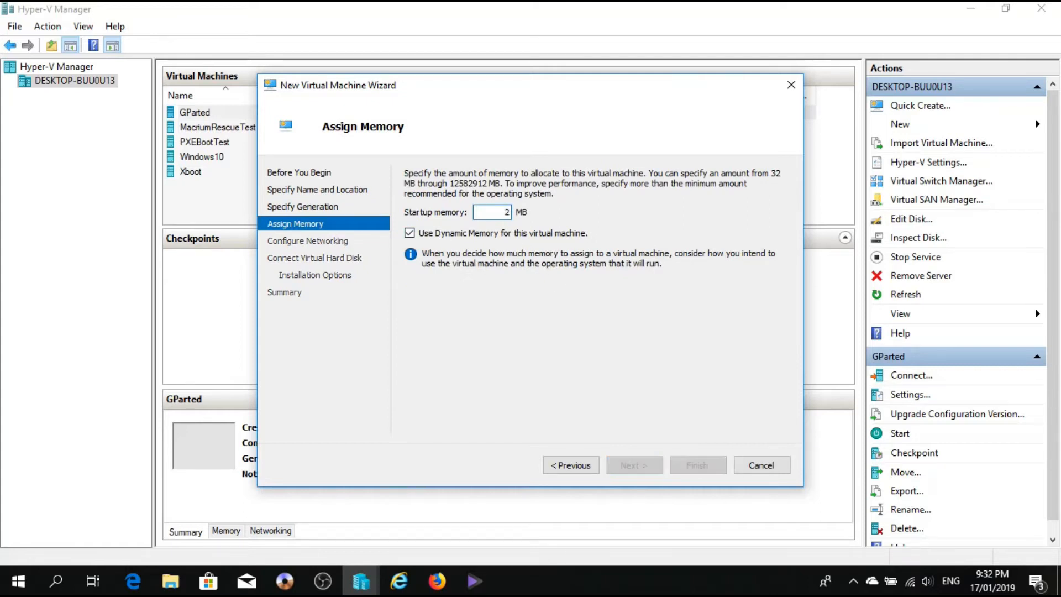
pyautogui.write('048')
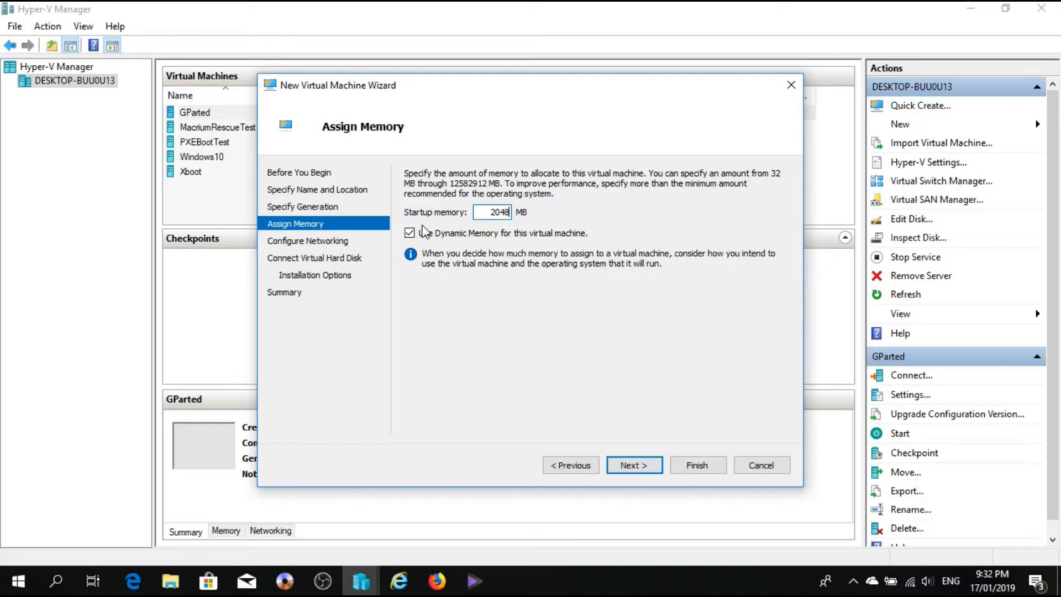
pyautogui.click(654, 472)
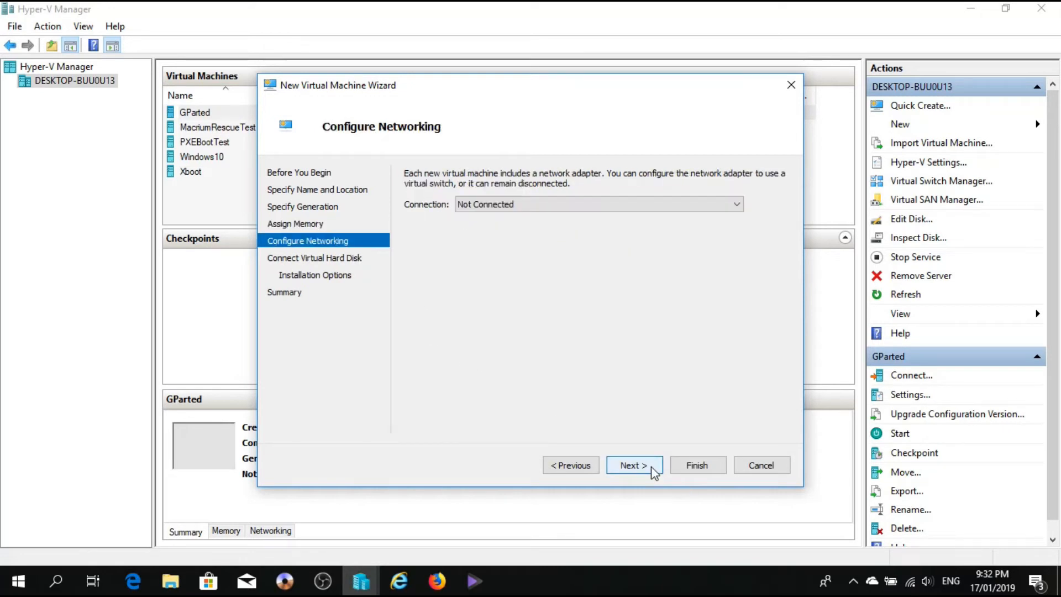
# - Leave the network adapter as Not Connected and set the new virtual hard disk's size to 10 GB
pyautogui.click(654, 472)
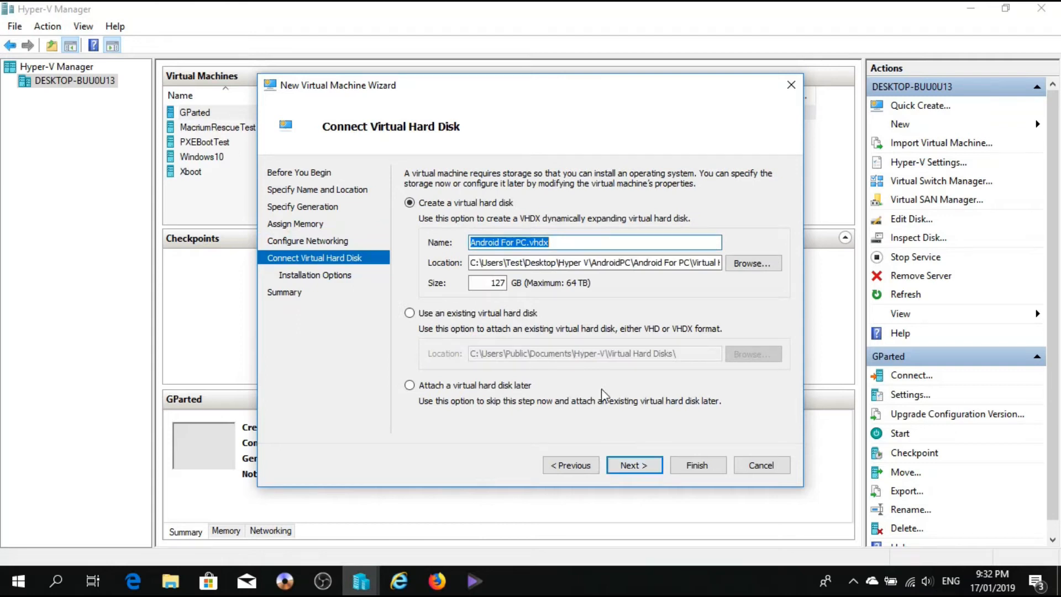
pyautogui.click(497, 282)
pyautogui.doubleClick(492, 283)
pyautogui.write('10')
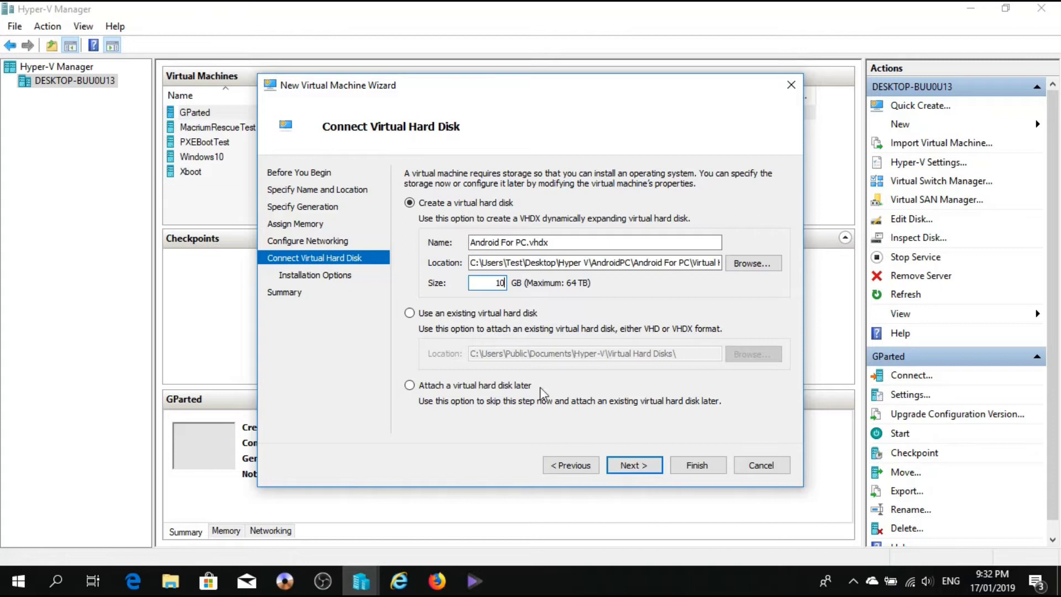
pyautogui.click(634, 466)
# - Choose to install the operating system from a bootable image file and select android-x86_64-8.1-rc2.iso in the Desktop's Images folder
pyautogui.click(441, 227)
pyautogui.click(458, 279)
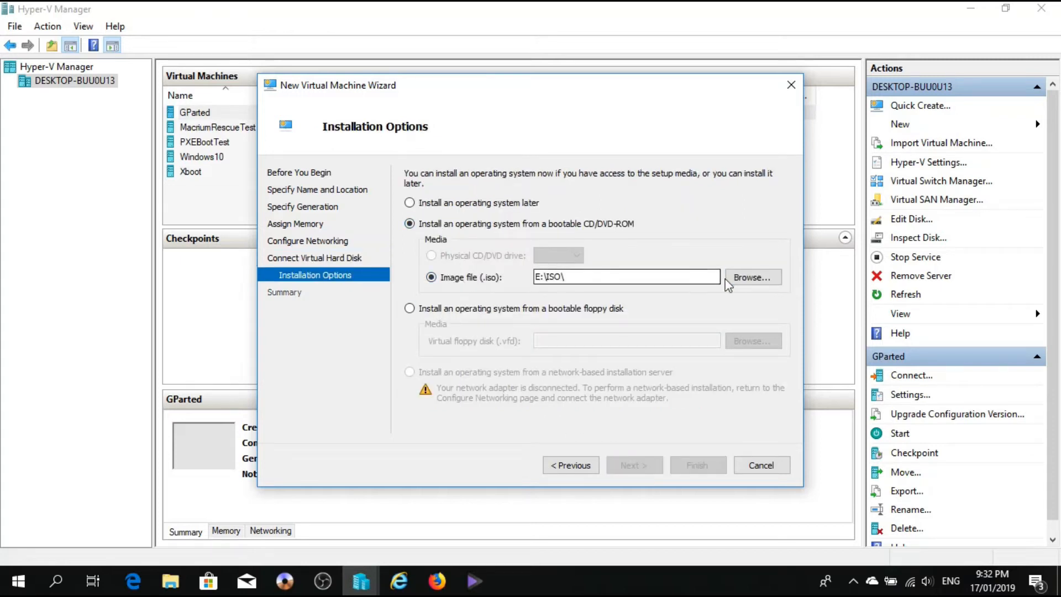
pyautogui.click(751, 277)
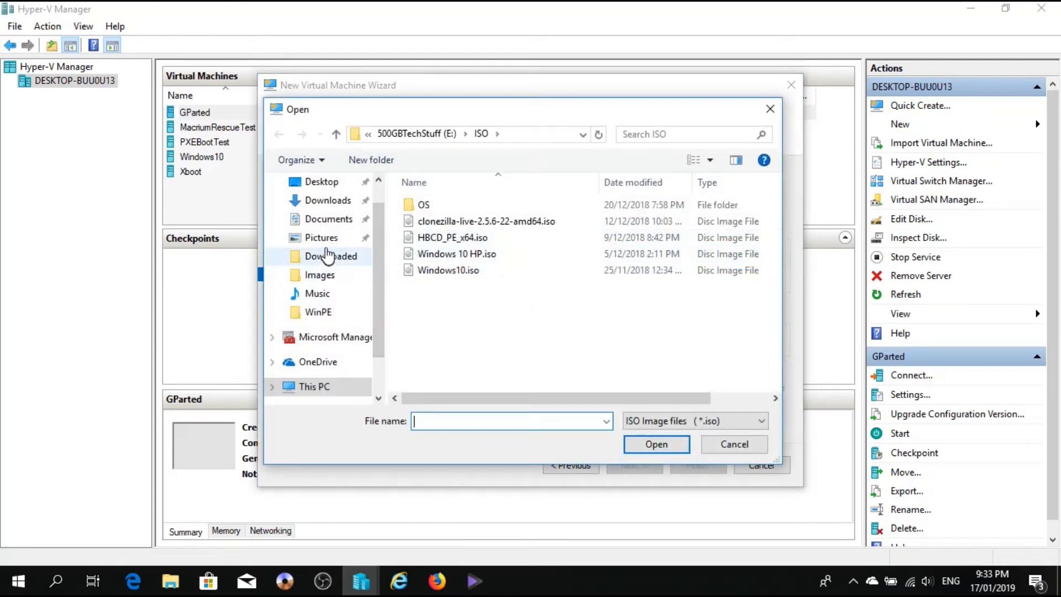
pyautogui.scroll(1, 332, 243)
pyautogui.click(317, 213)
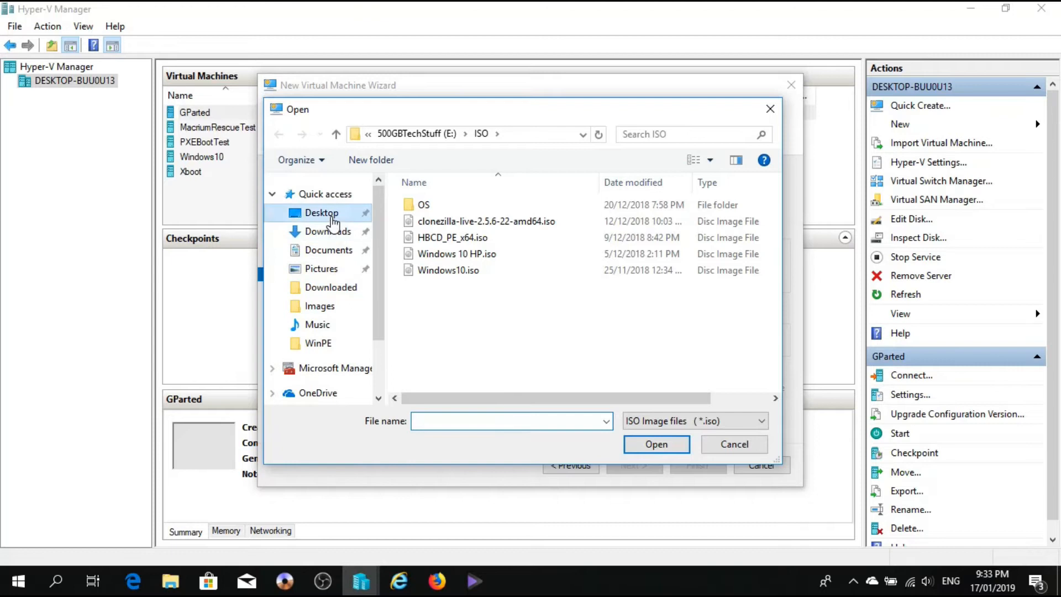
pyautogui.doubleClick(431, 270)
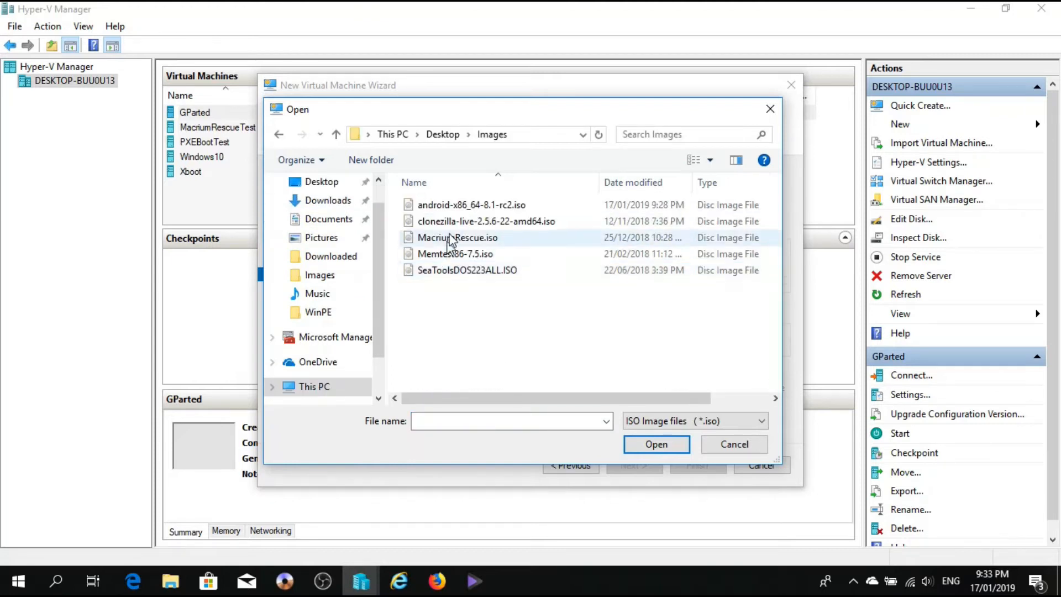
pyautogui.doubleClick(470, 205)
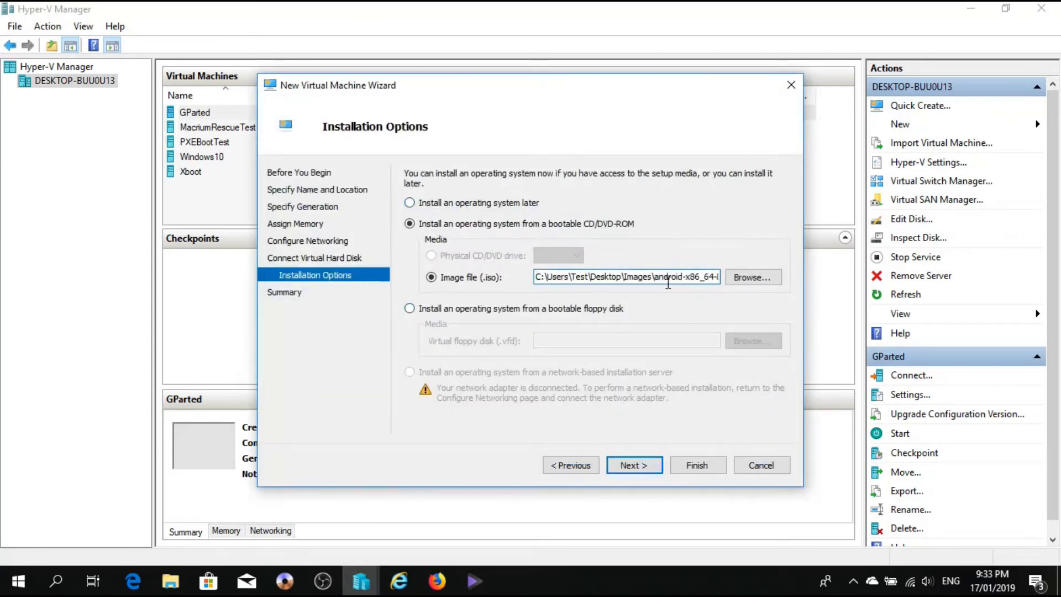
# - Finish creating the Android For PC virtual machine and open a connection to it
pyautogui.click(643, 467)
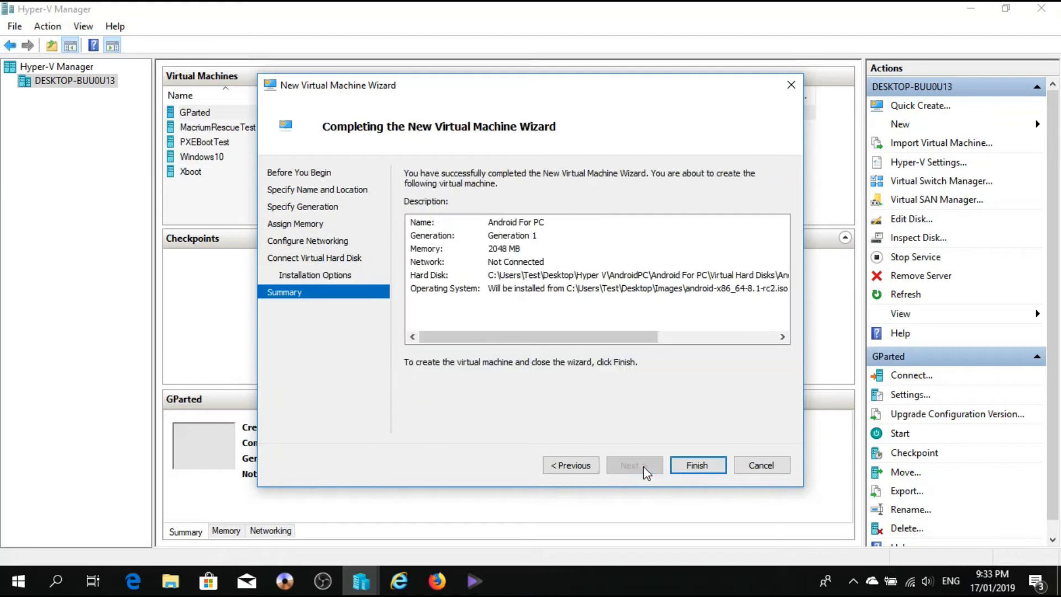
pyautogui.click(708, 466)
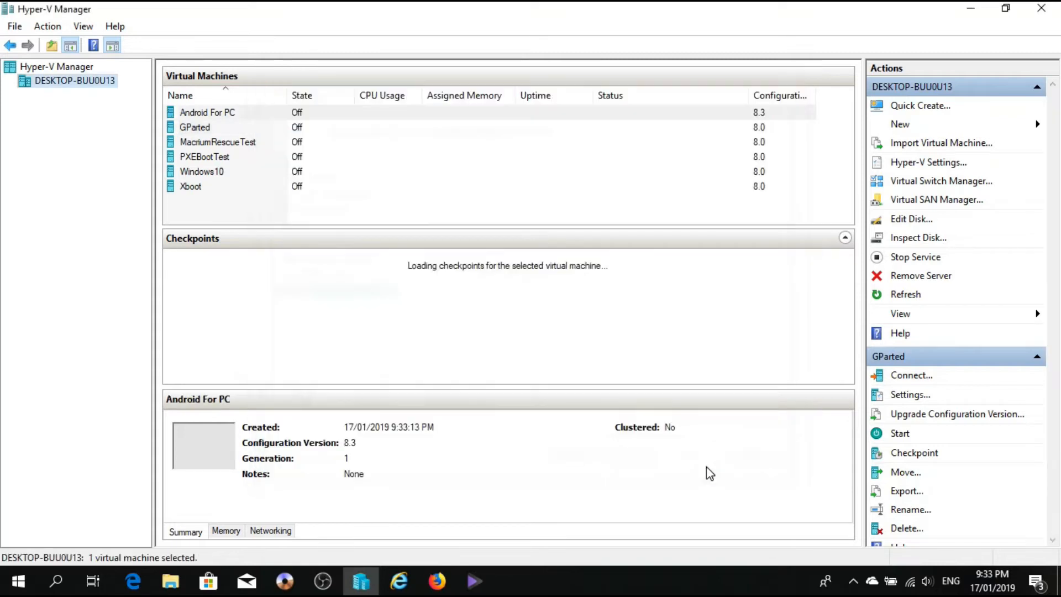
pyautogui.doubleClick(312, 121)
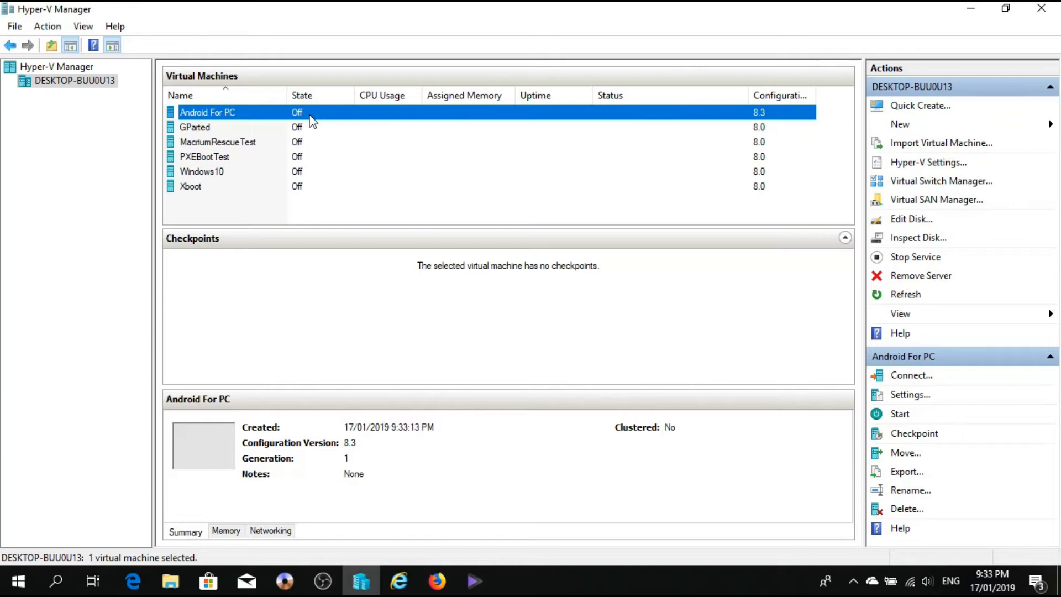
pyautogui.doubleClick(313, 121)
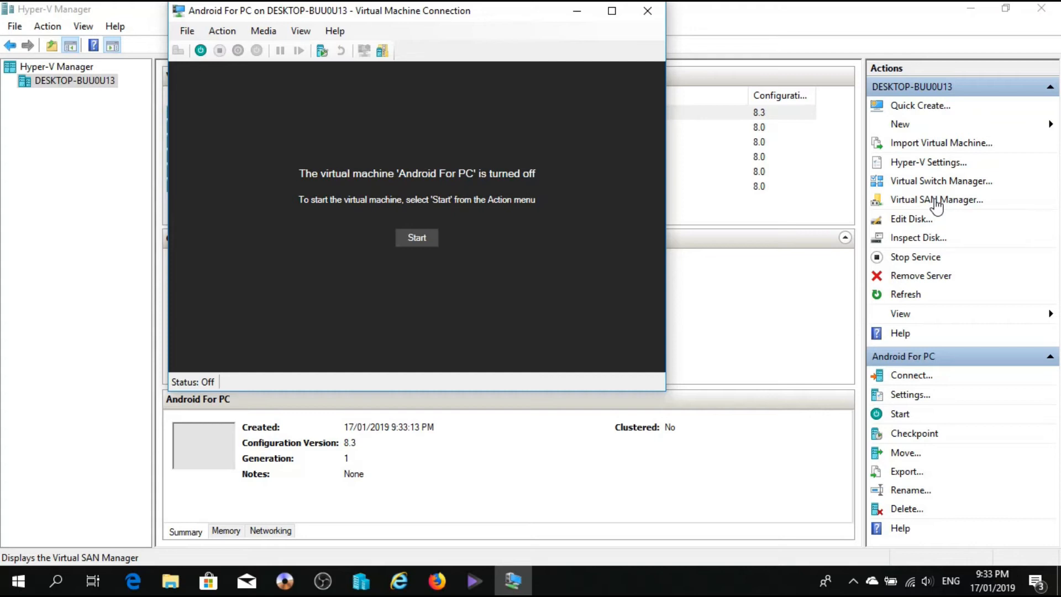
# - Create a new internal virtual switch and name it InternetLAN
pyautogui.click(955, 183)
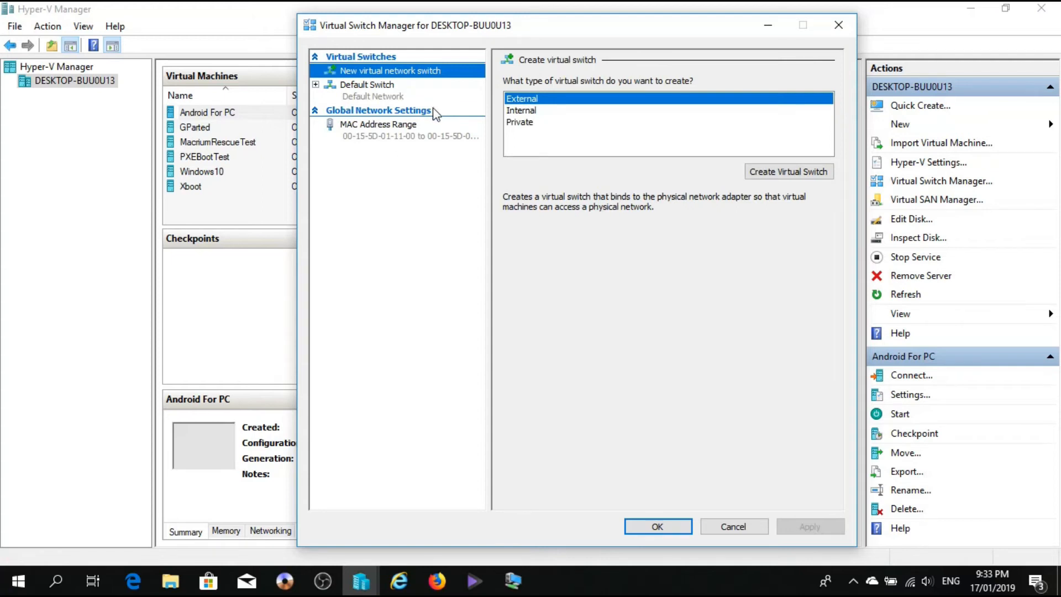
pyautogui.click(529, 113)
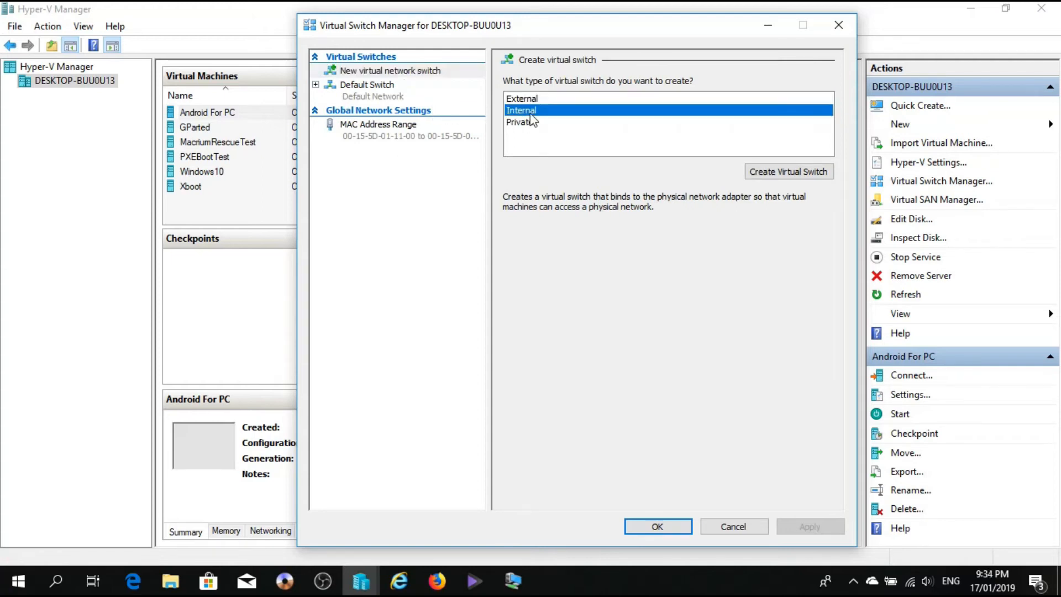
pyautogui.click(775, 175)
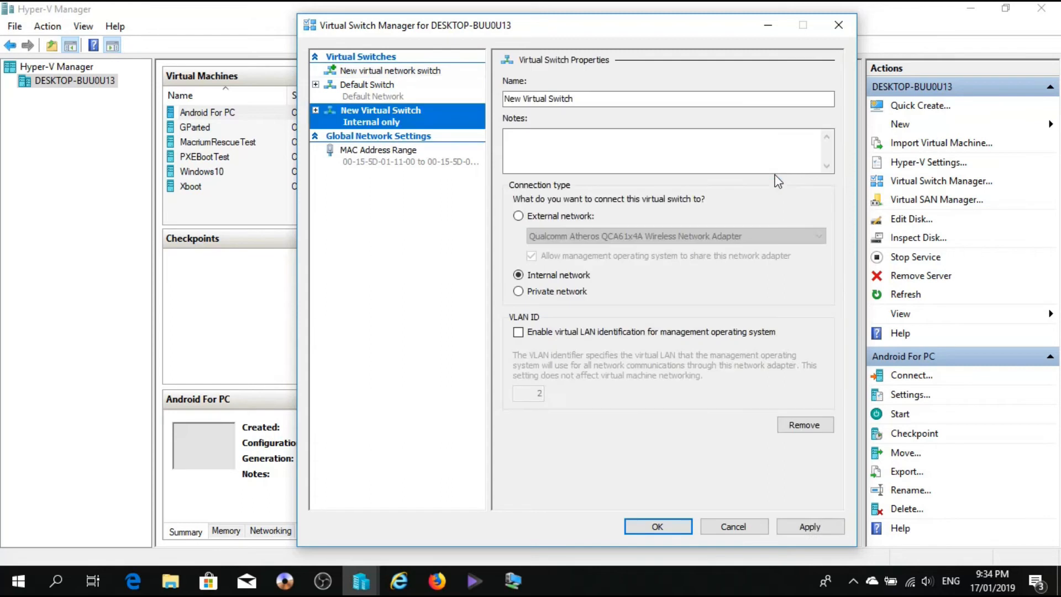
pyautogui.click(590, 102)
pyautogui.write('A')
pyautogui.press('BackSpace')
pyautogui.write('I')
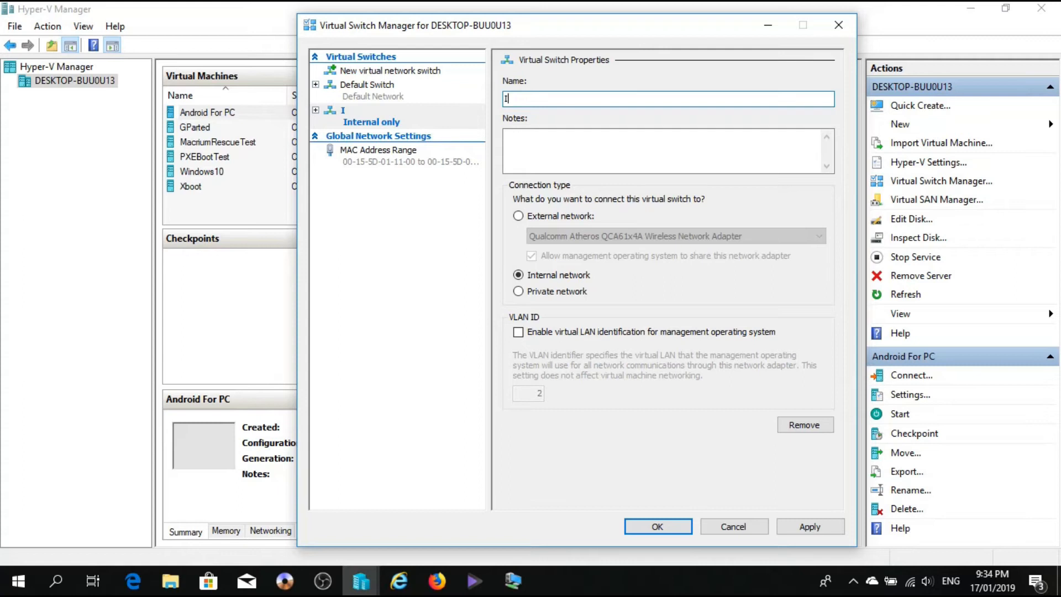
pyautogui.write('nternet')
pyautogui.press('Tab')
pyautogui.write('LAN')
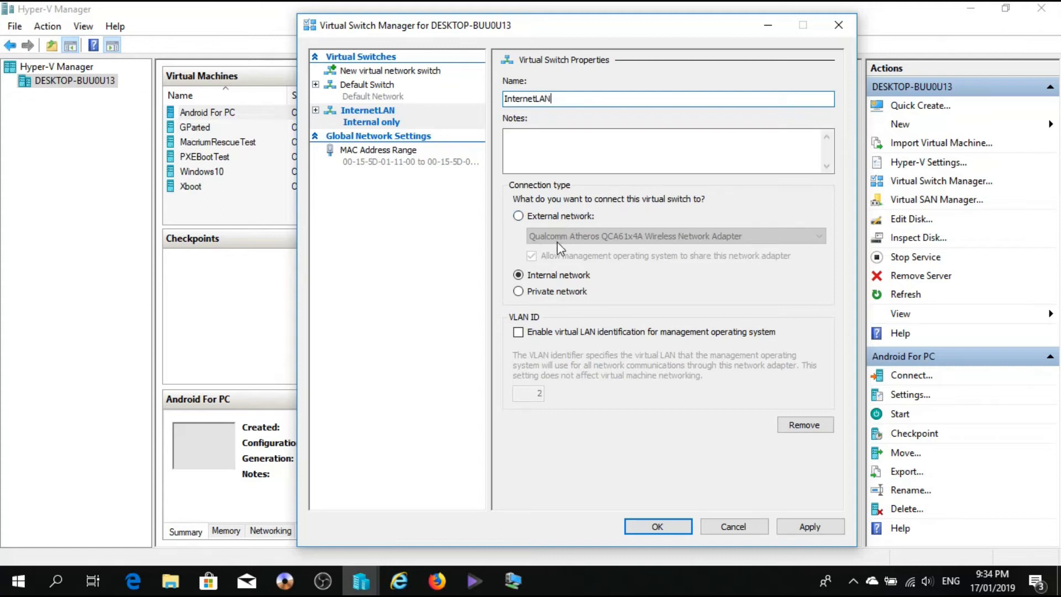
# - Connect the InternetLAN switch to the external Qualcomm Atheros QCA61x4A Wireless Network Adapter, enable virtual LAN identification, and apply the changes
pyautogui.click(543, 216)
pyautogui.click(624, 236)
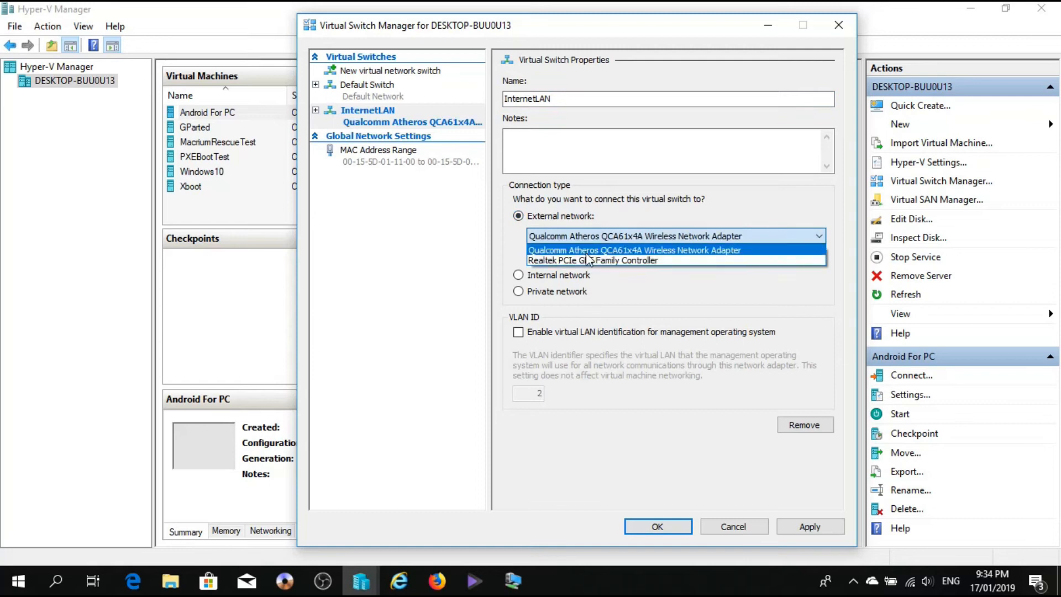
pyautogui.click(668, 251)
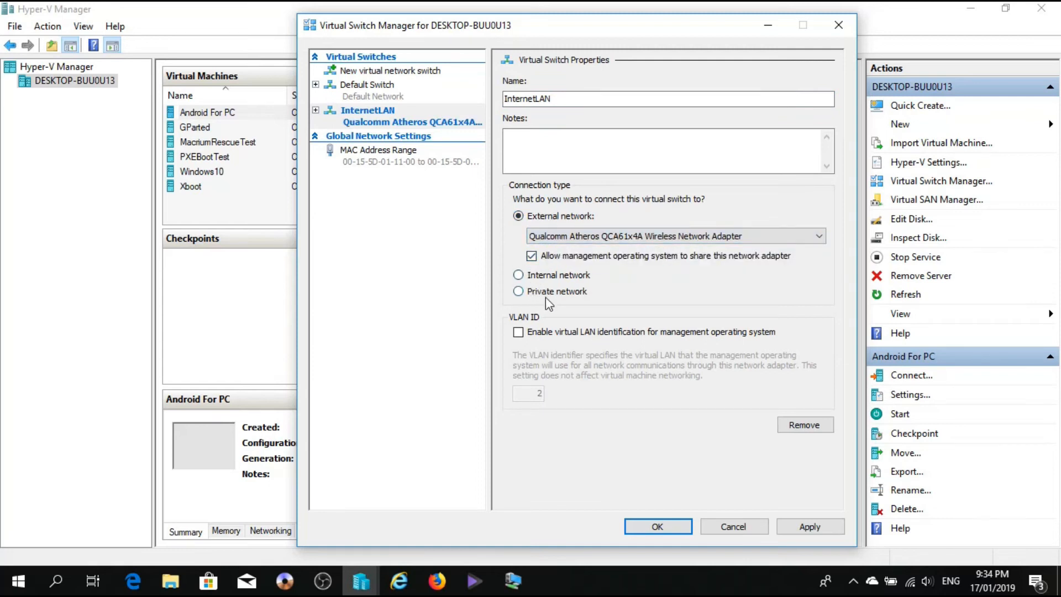
pyautogui.click(581, 334)
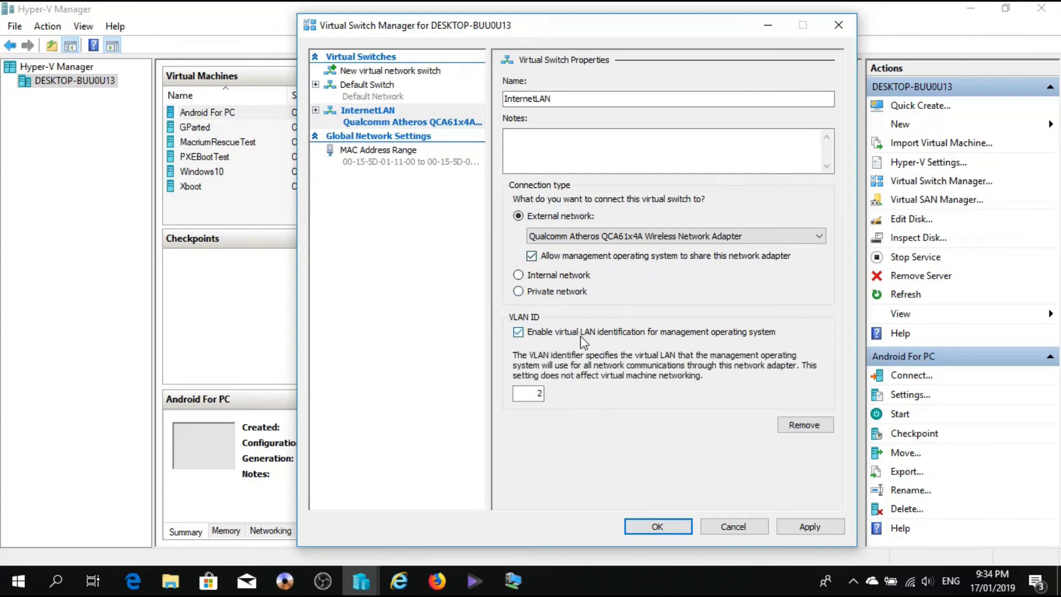
pyautogui.click(810, 526)
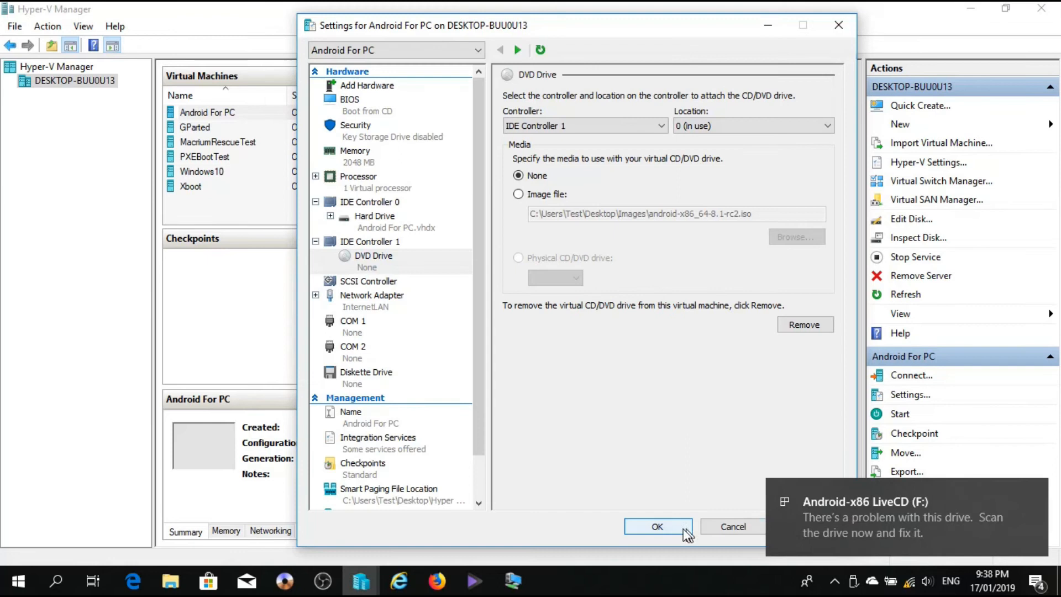
# - Try to boot the Android For PC virtual machine with the DVD drive set to None and view it in full screen
pyautogui.click(685, 529)
pyautogui.doubleClick(264, 117)
pyautogui.click(487, 287)
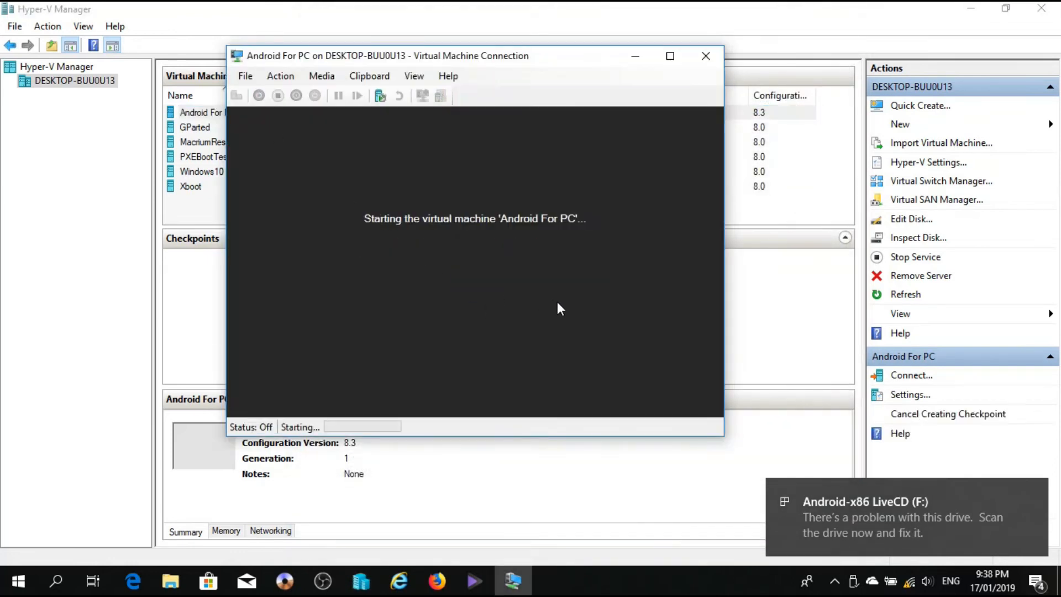
pyautogui.click(671, 56)
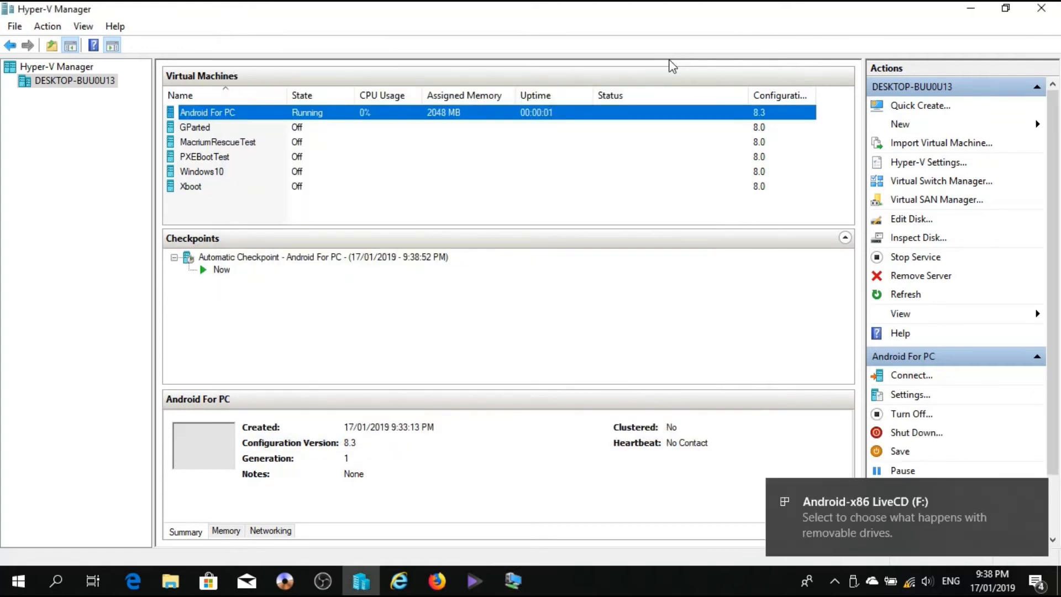
pyautogui.click(512, 580)
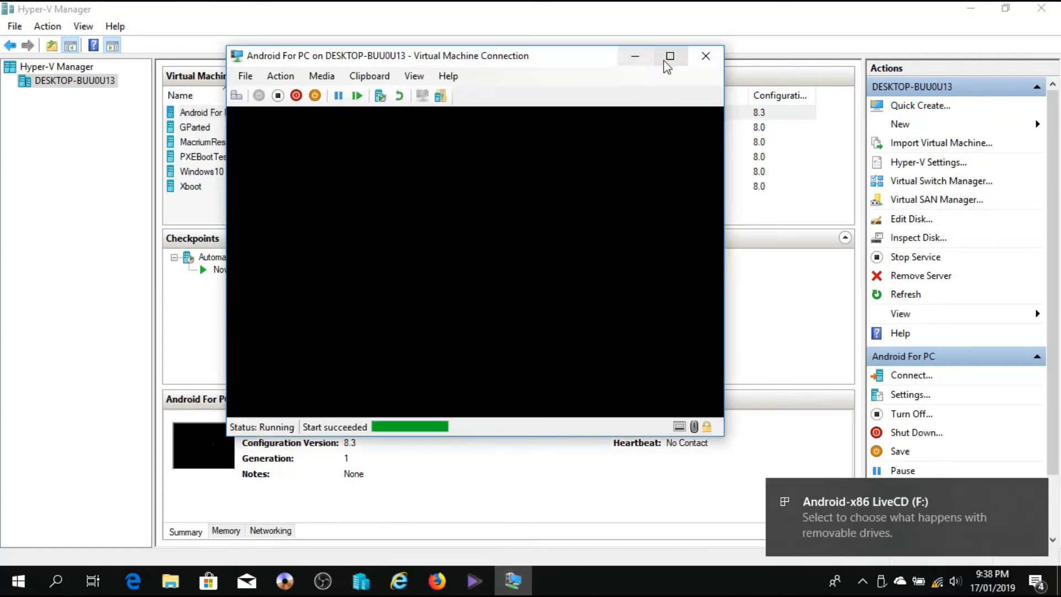
pyautogui.click(670, 56)
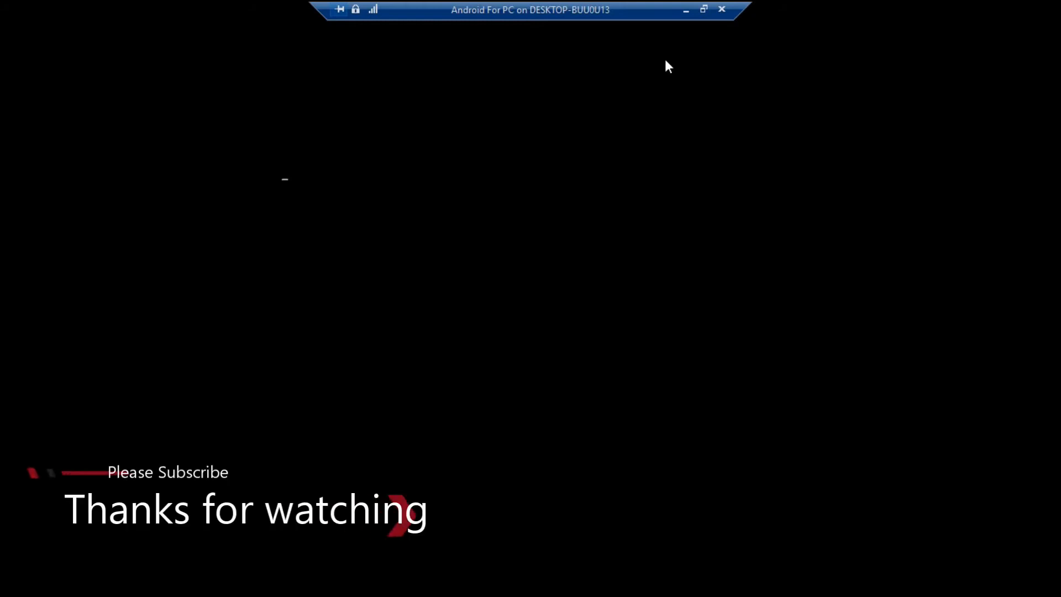
# - Exit full screen, turn off the Android For PC virtual machine and minimize its connection window
pyautogui.click(704, 9)
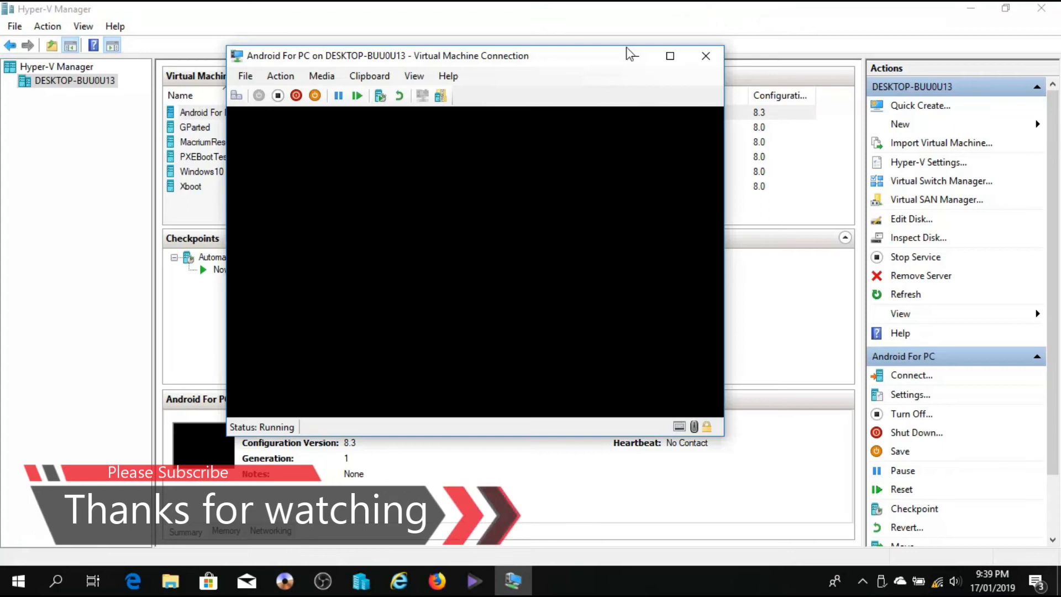
pyautogui.click(278, 96)
pyautogui.click(493, 271)
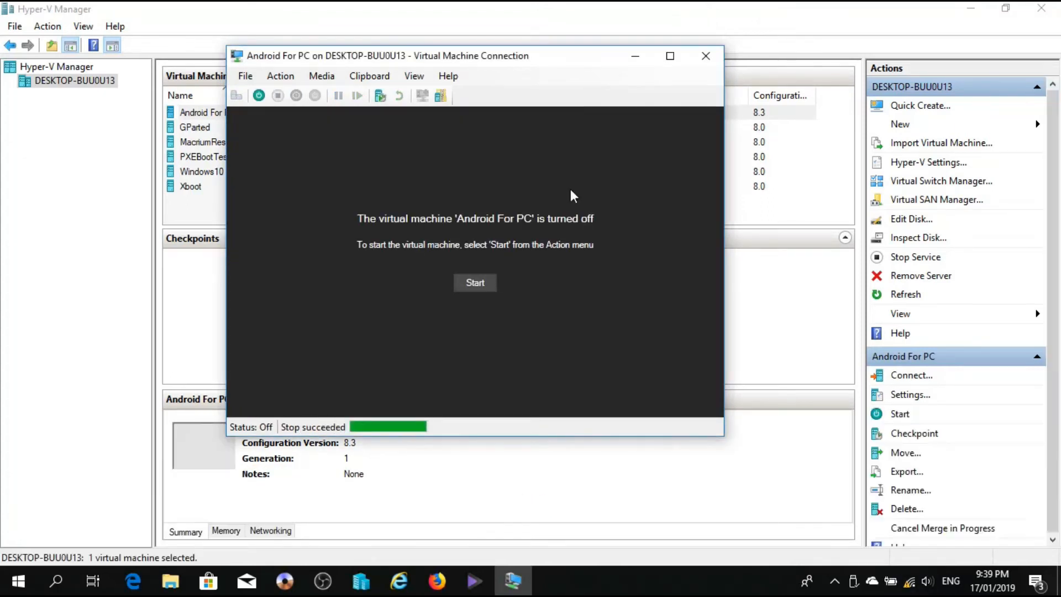
pyautogui.click(636, 55)
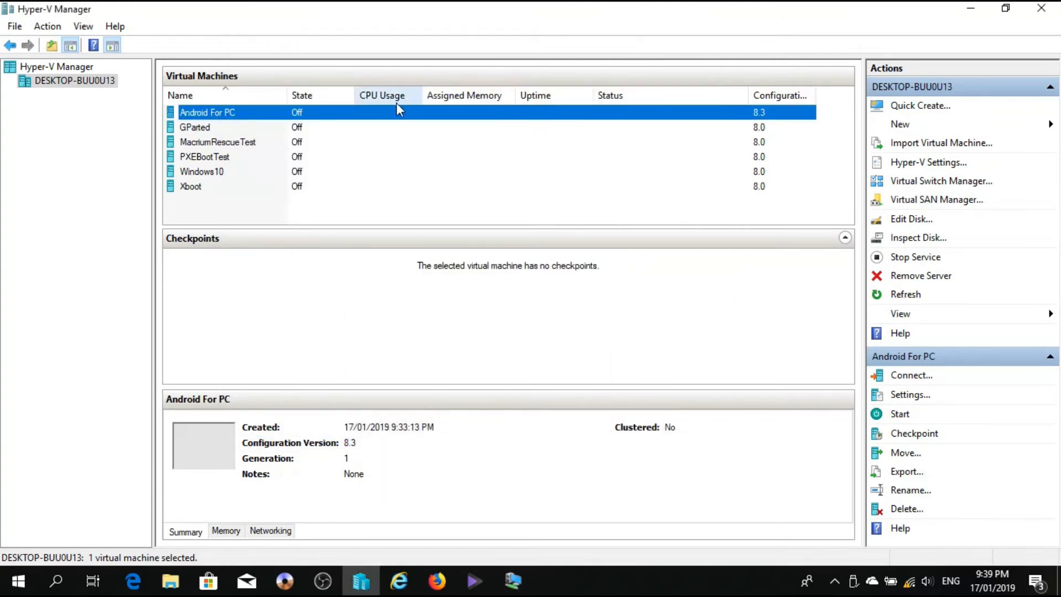
# - In the Android For PC settings, set the DVD drive's media to the image file android-x86_64-8.1-rc2.iso and save the change
pyautogui.rightClick(268, 114)
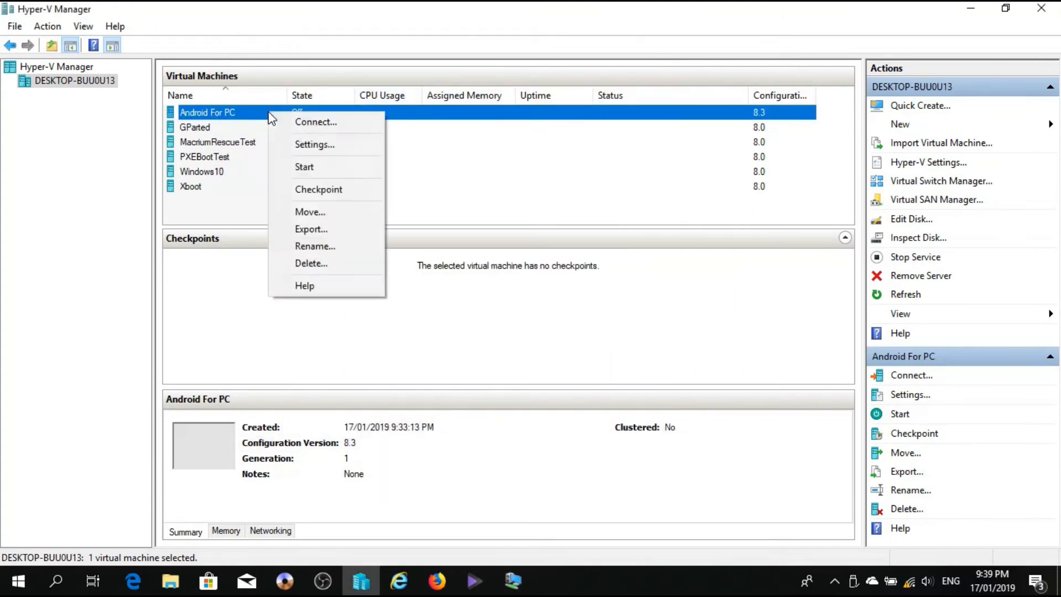
pyautogui.click(314, 145)
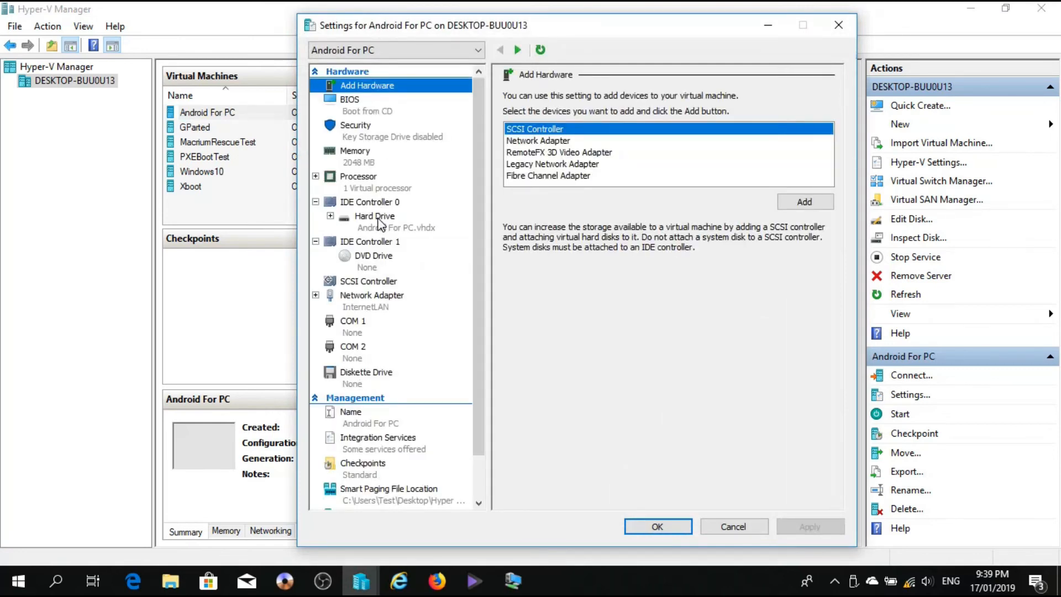
pyautogui.click(380, 223)
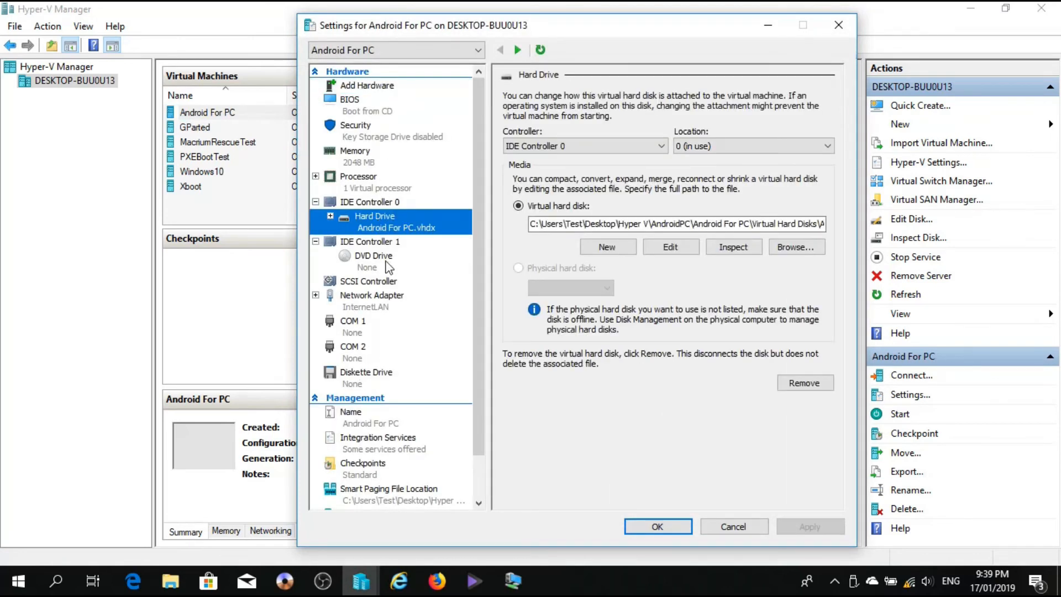
pyautogui.click(368, 267)
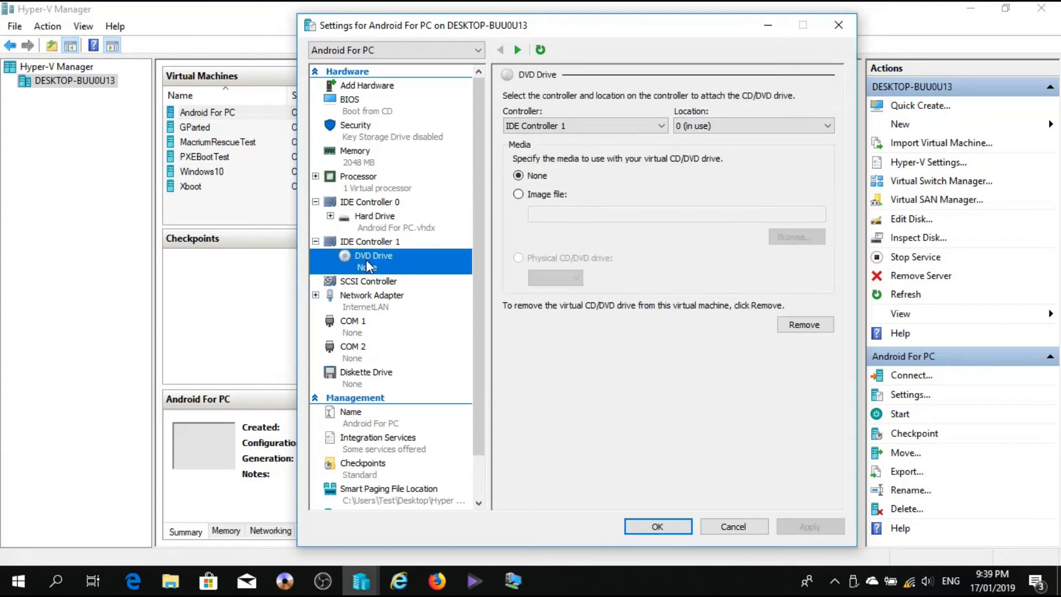
pyautogui.click(518, 194)
pyautogui.click(797, 236)
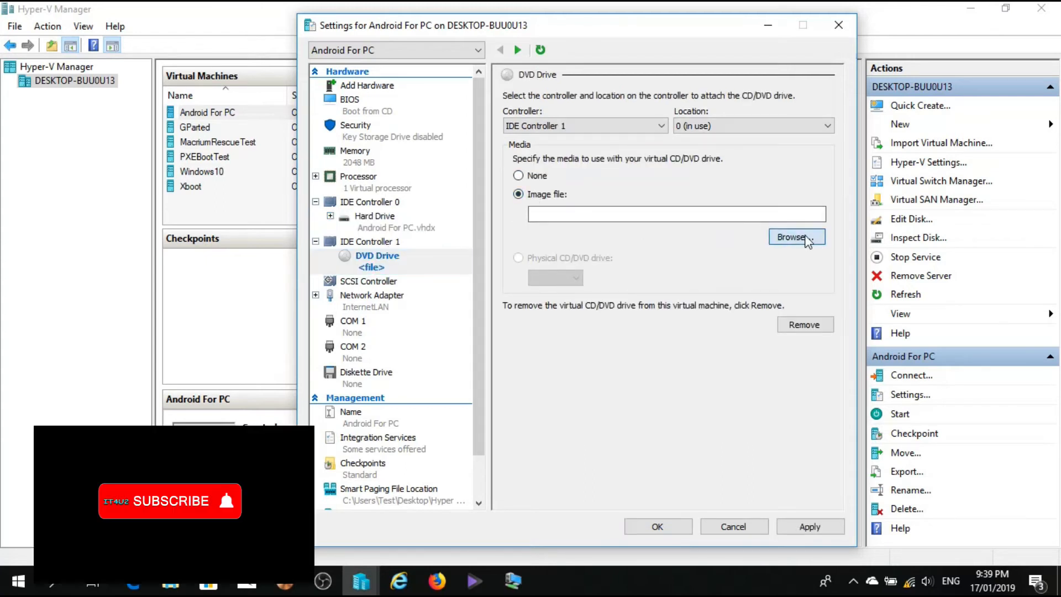
pyautogui.doubleClick(508, 147)
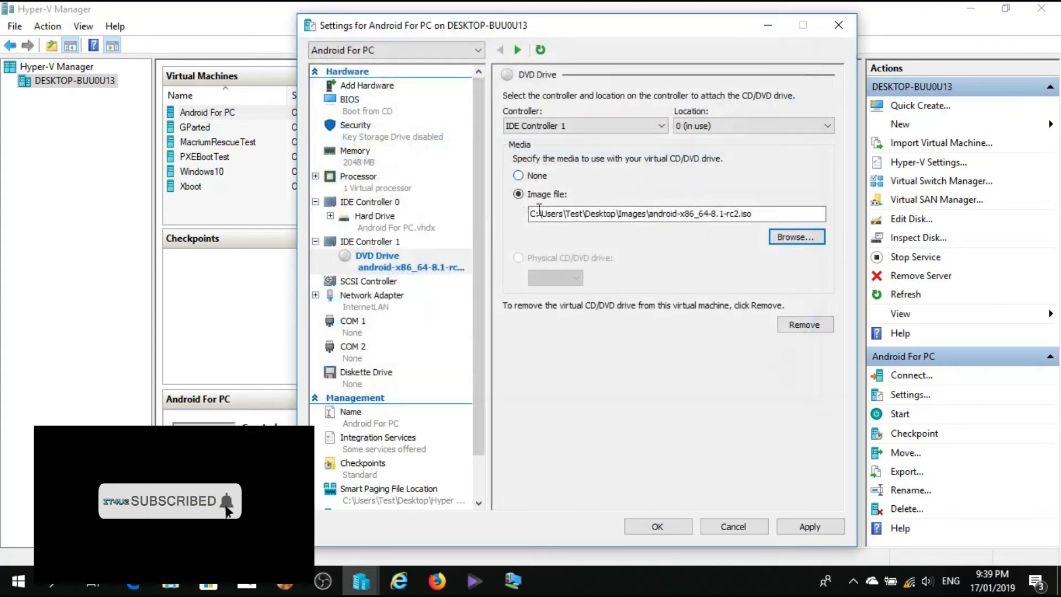
pyautogui.click(805, 526)
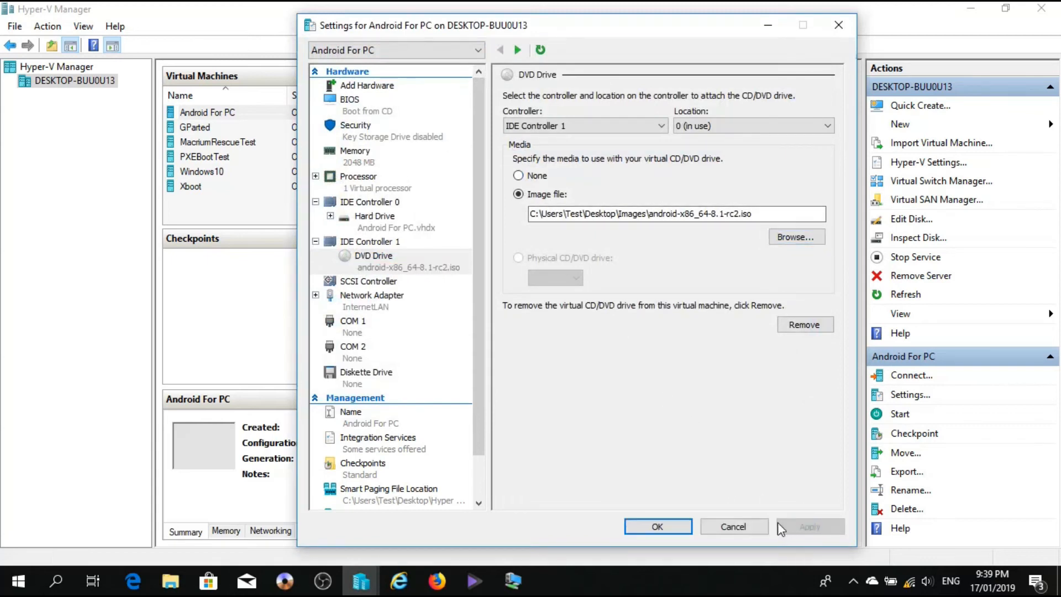
pyautogui.click(668, 525)
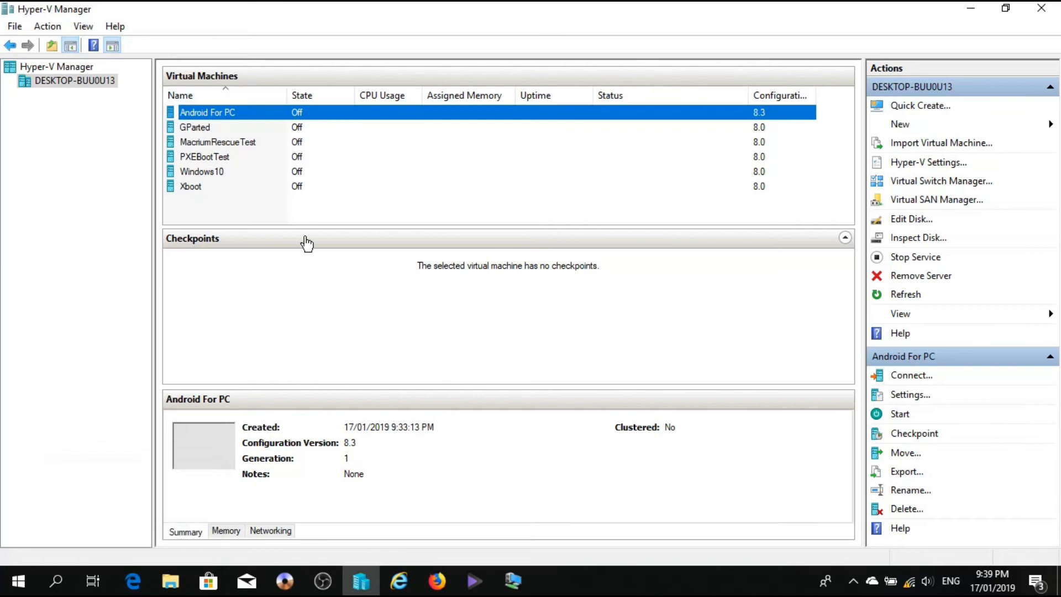
# - Connect to the Android For PC virtual machine and start it from the Android-x86 image
pyautogui.doubleClick(264, 114)
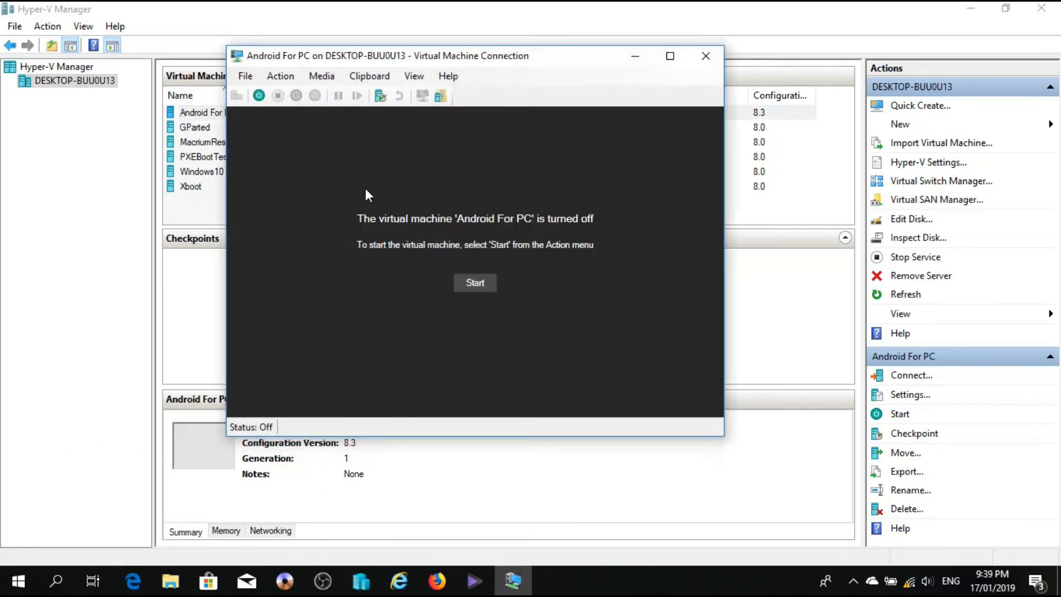
pyautogui.click(475, 283)
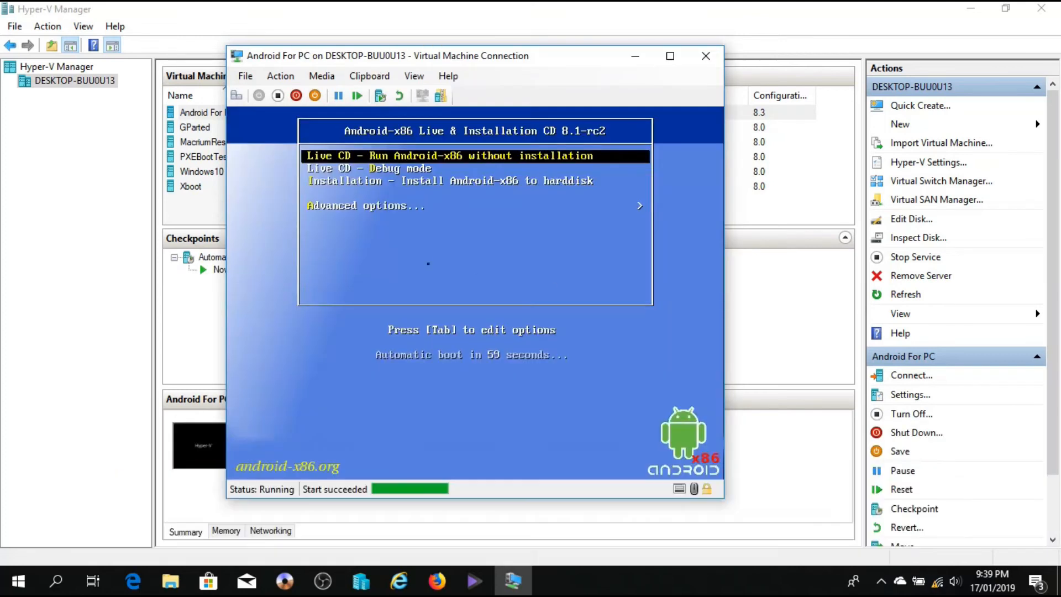
# - Run the advanced Auto_Installation option and confirm erasing the whole /dev/sda disk to install Android-x86
pyautogui.press('Down')
pyautogui.press('Down')
pyautogui.press('Down')
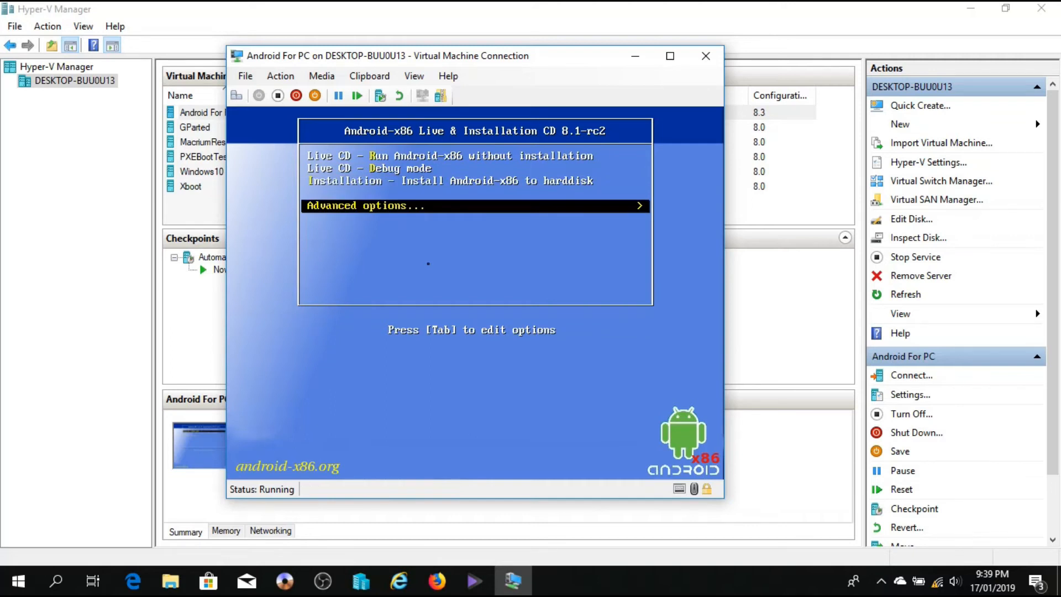
pyautogui.press('Return')
pyautogui.press('Down')
pyautogui.press('Down')
pyautogui.press('Down')
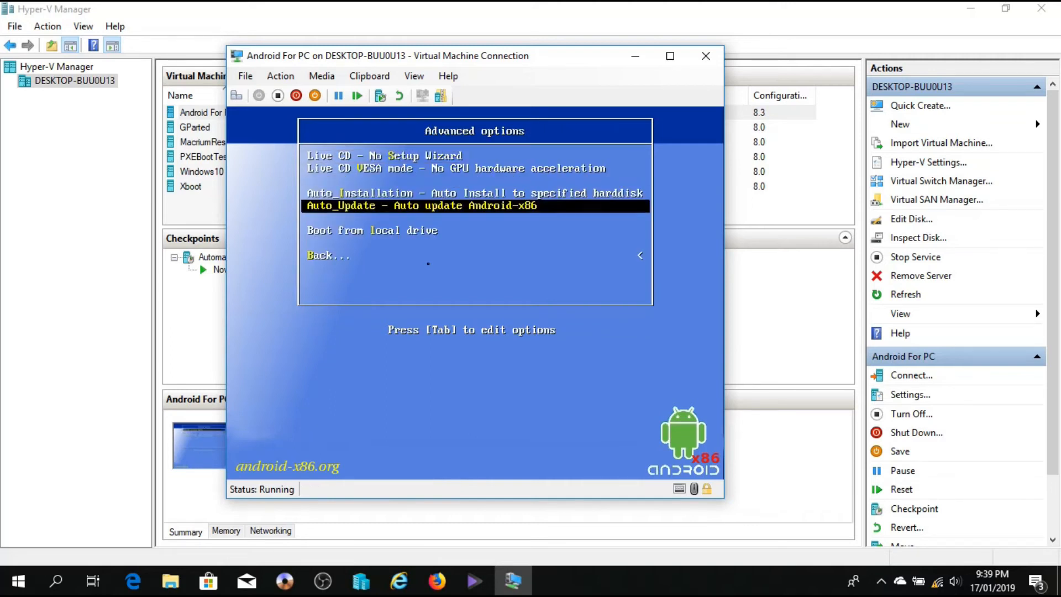
pyautogui.press('Up')
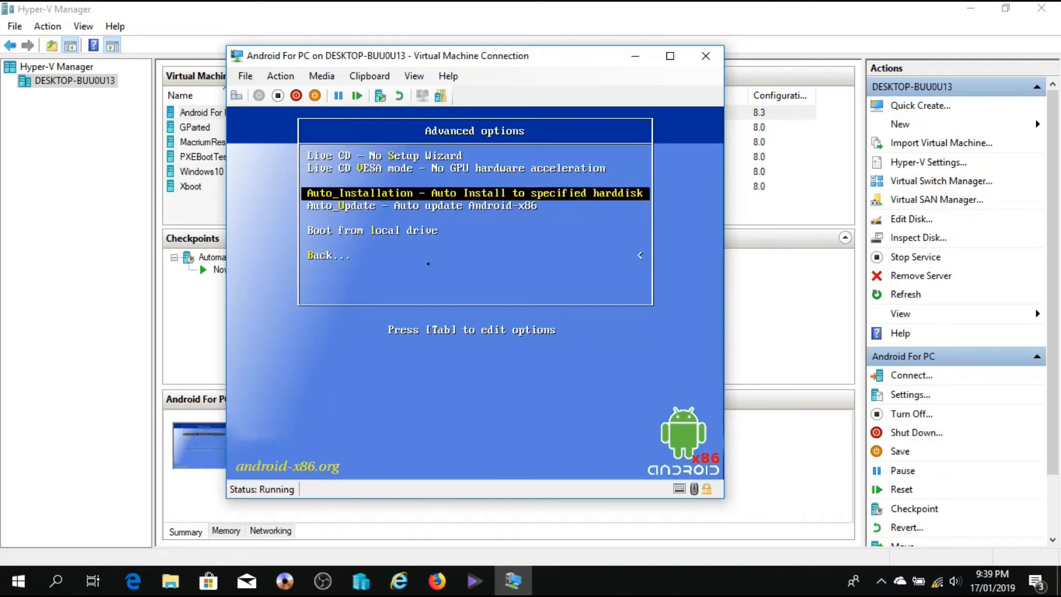
pyautogui.press('Return')
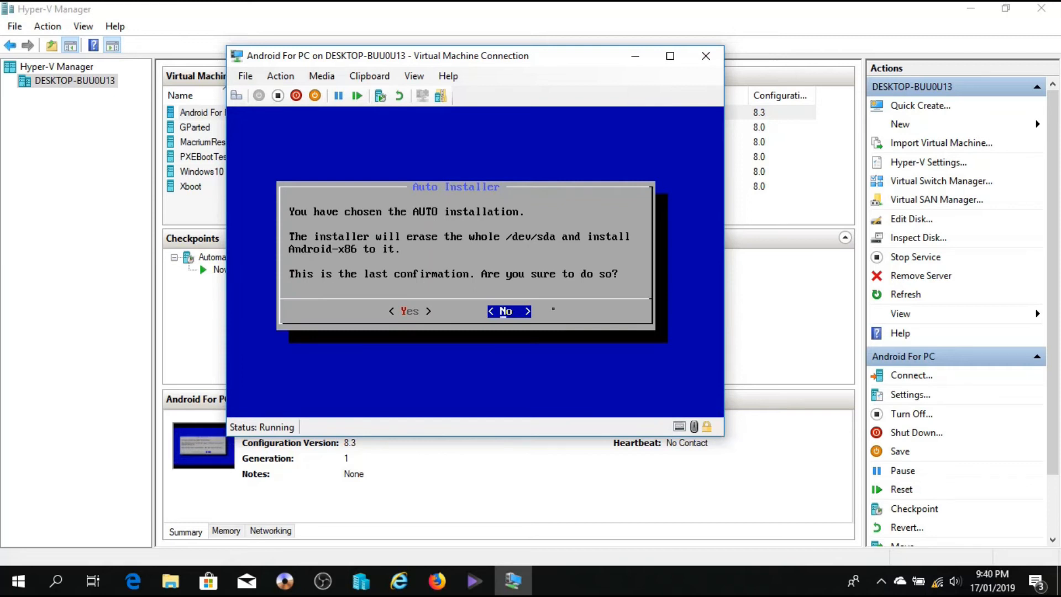
pyautogui.press('Left')
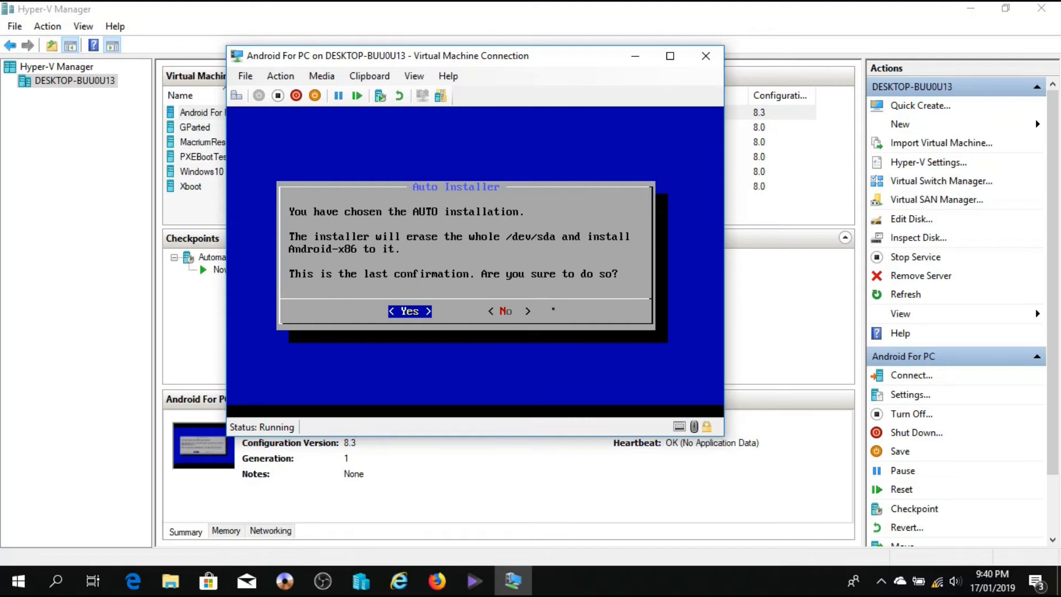
pyautogui.press('Return')
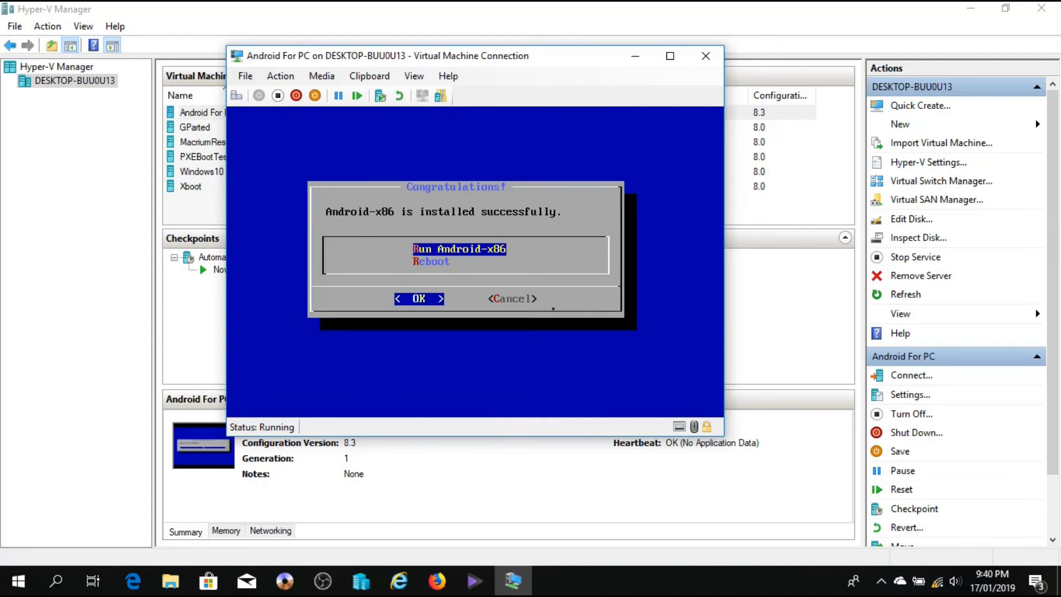
# - Reboot from the finished Android-x86 installer and turn off the Android For PC virtual machine at the live CD boot screen
pyautogui.press('Down')
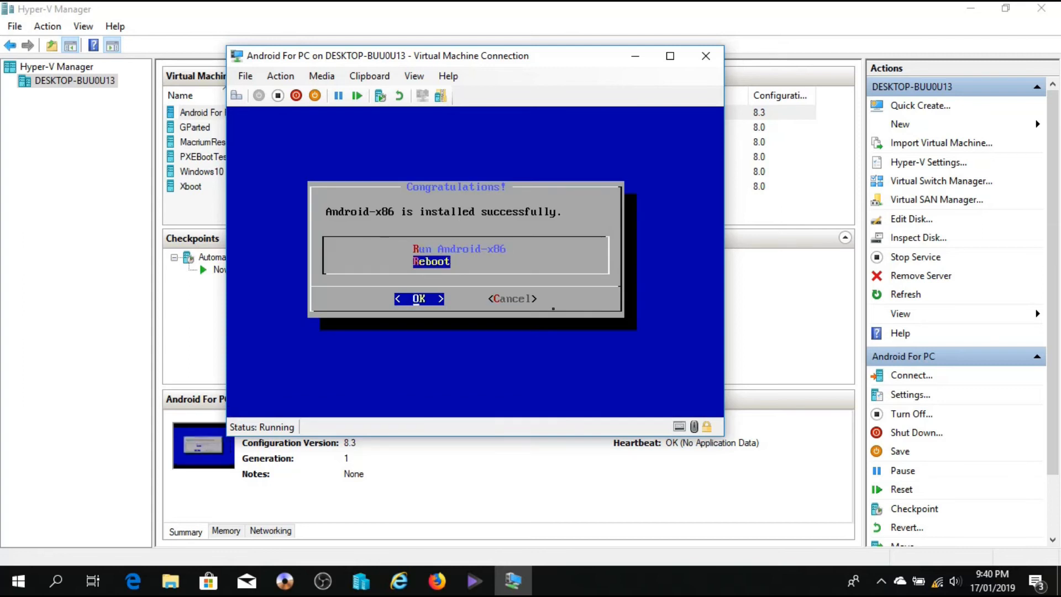
pyautogui.press('Return')
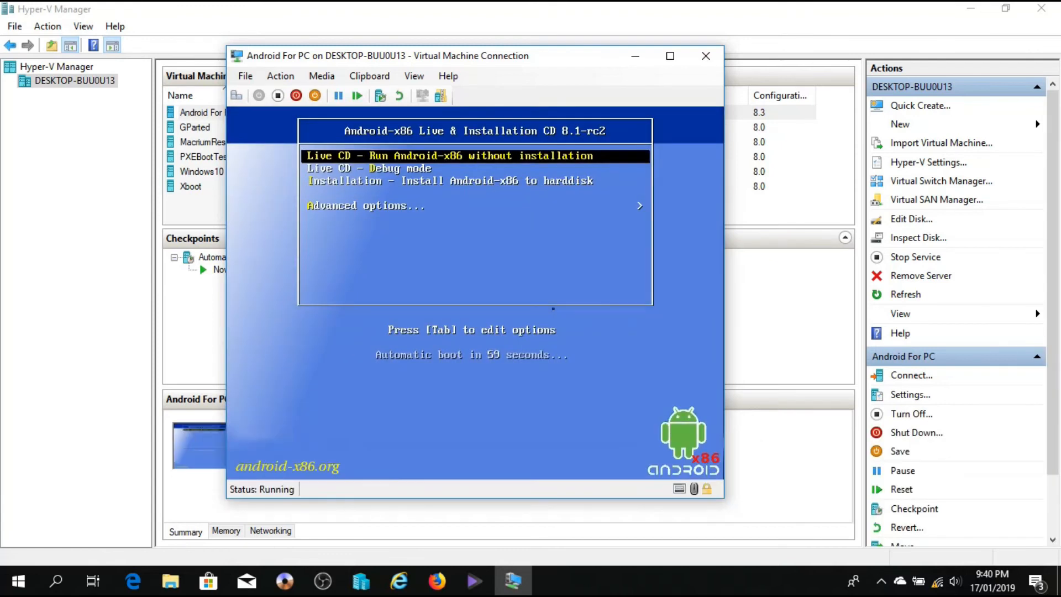
pyautogui.press('Down')
pyautogui.press('Up')
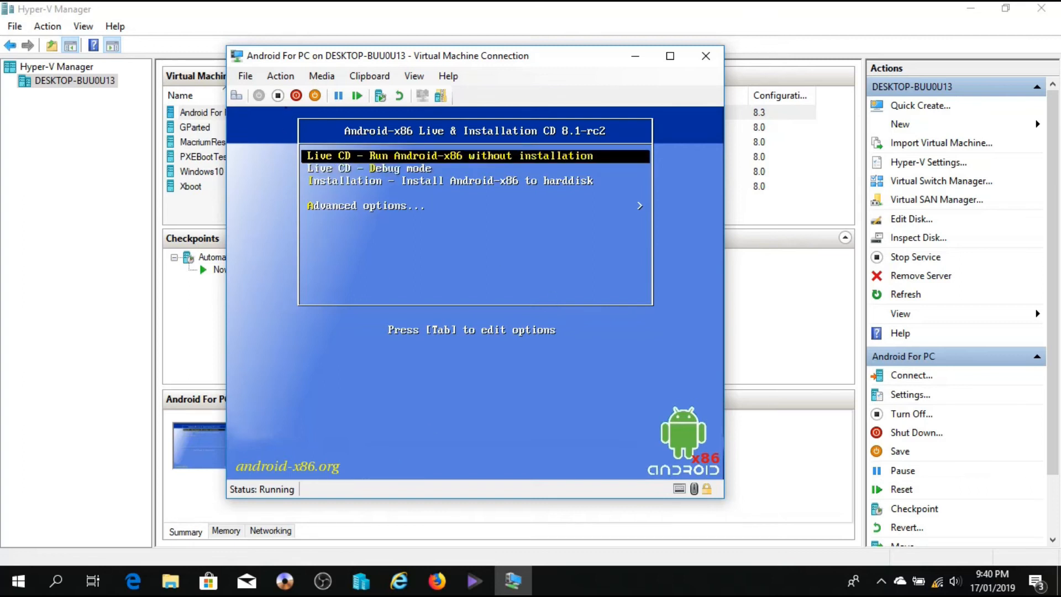
pyautogui.click(278, 96)
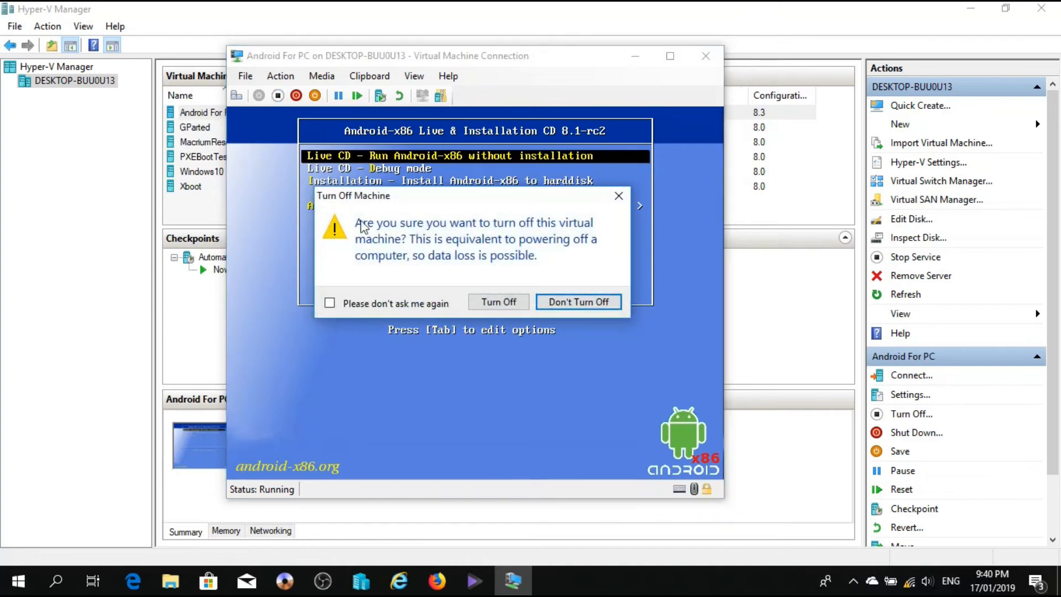
pyautogui.click(494, 303)
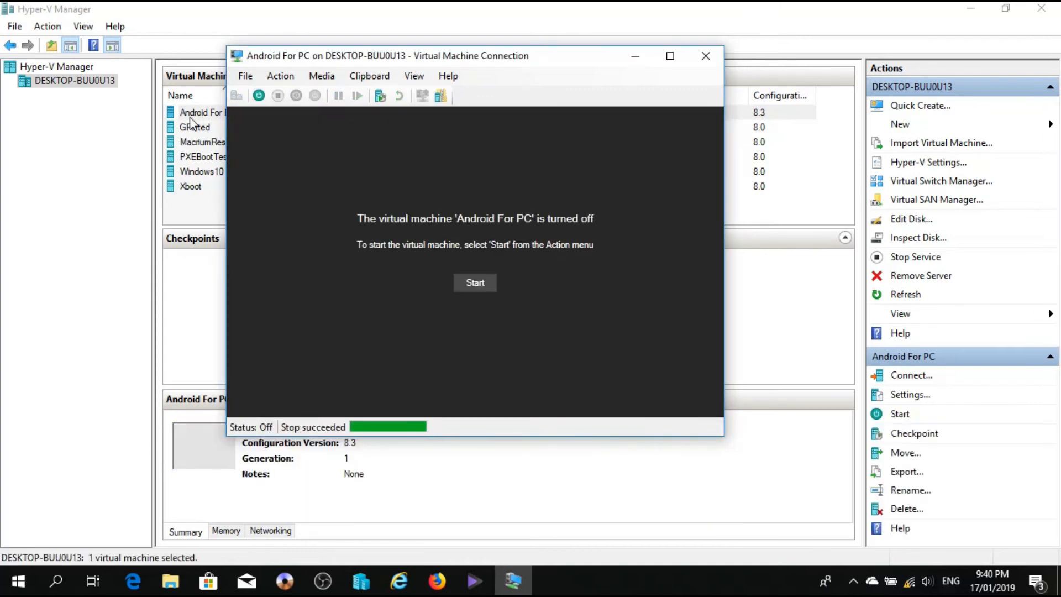
# - In the Android For PC settings, set the DVD drive's media to None and save the change
pyautogui.rightClick(190, 119)
pyautogui.click(210, 142)
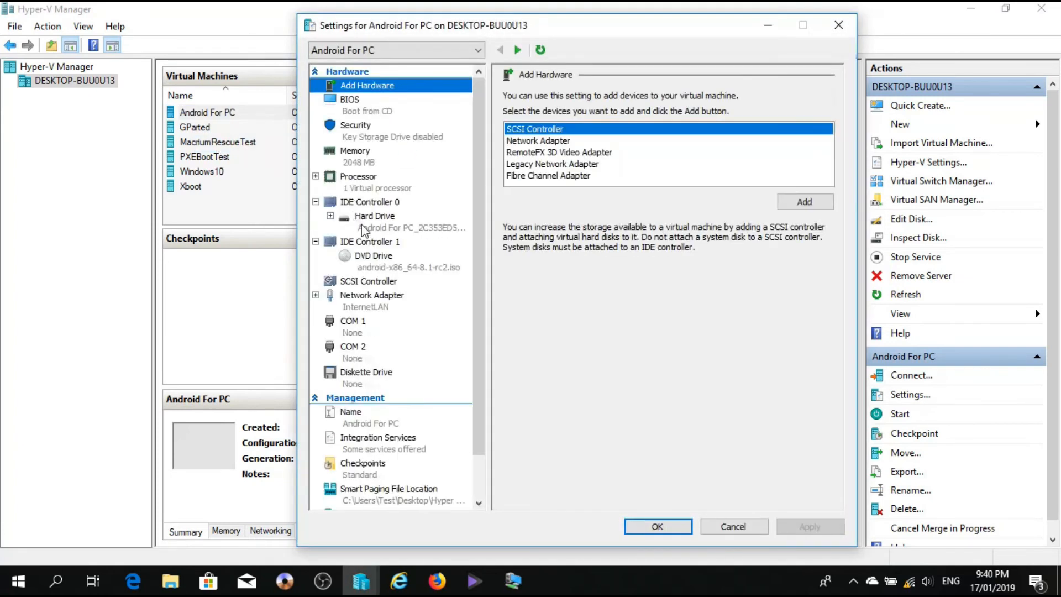
pyautogui.click(364, 226)
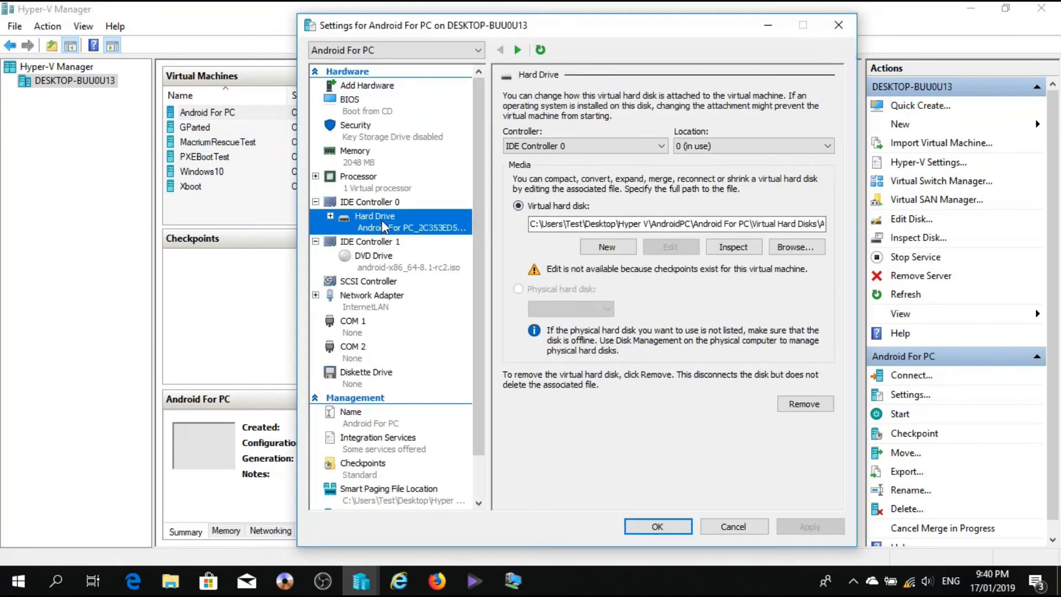
pyautogui.click(386, 267)
pyautogui.click(519, 176)
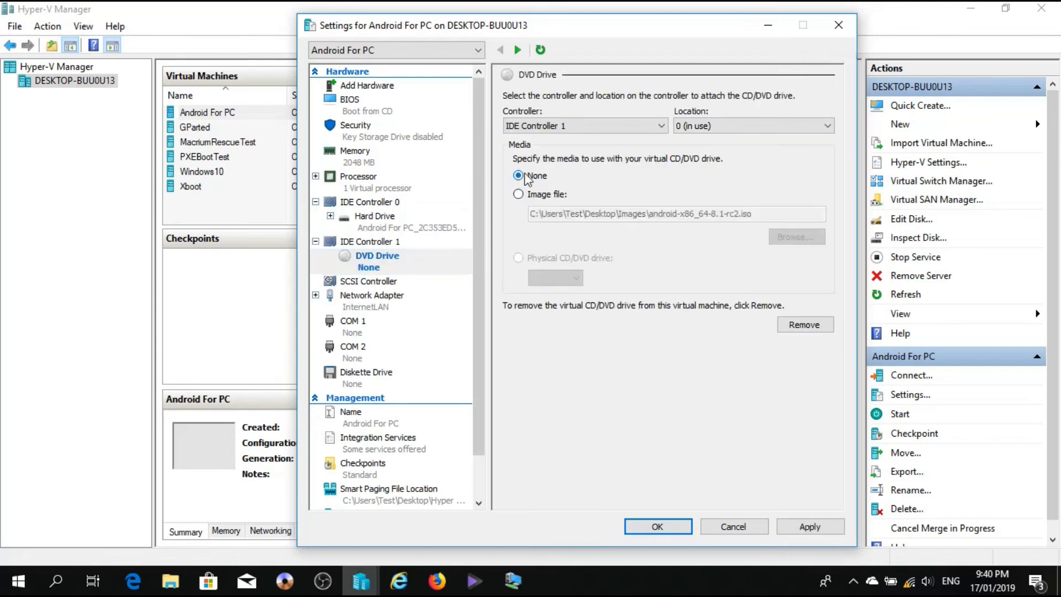
pyautogui.click(659, 527)
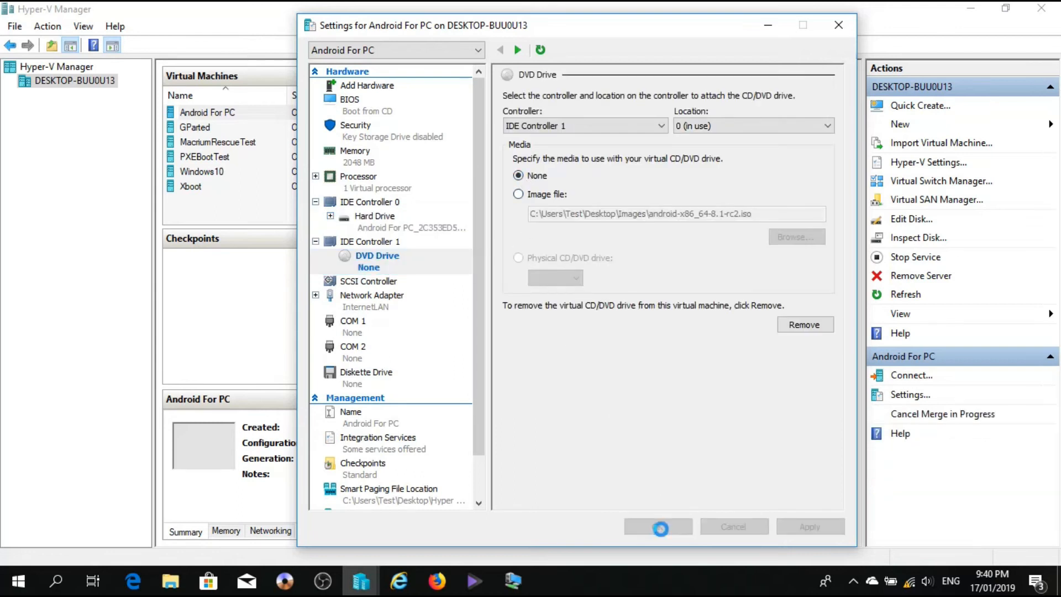
# - Start the Android For PC virtual machine with the Android-x86 8.1-rc2 boot entry and view it in full screen
pyautogui.click(513, 581)
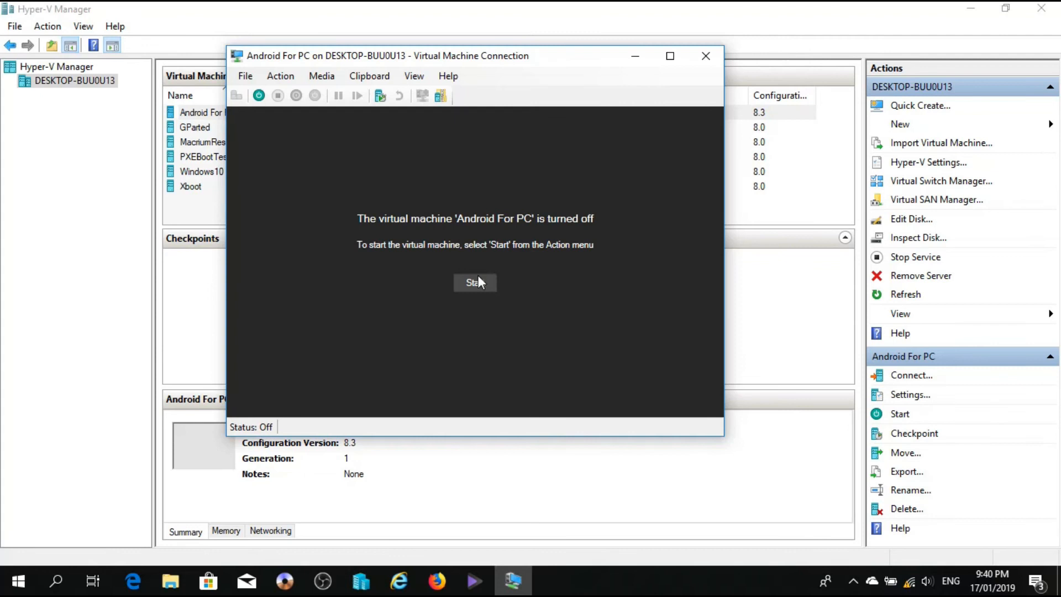
pyautogui.click(477, 283)
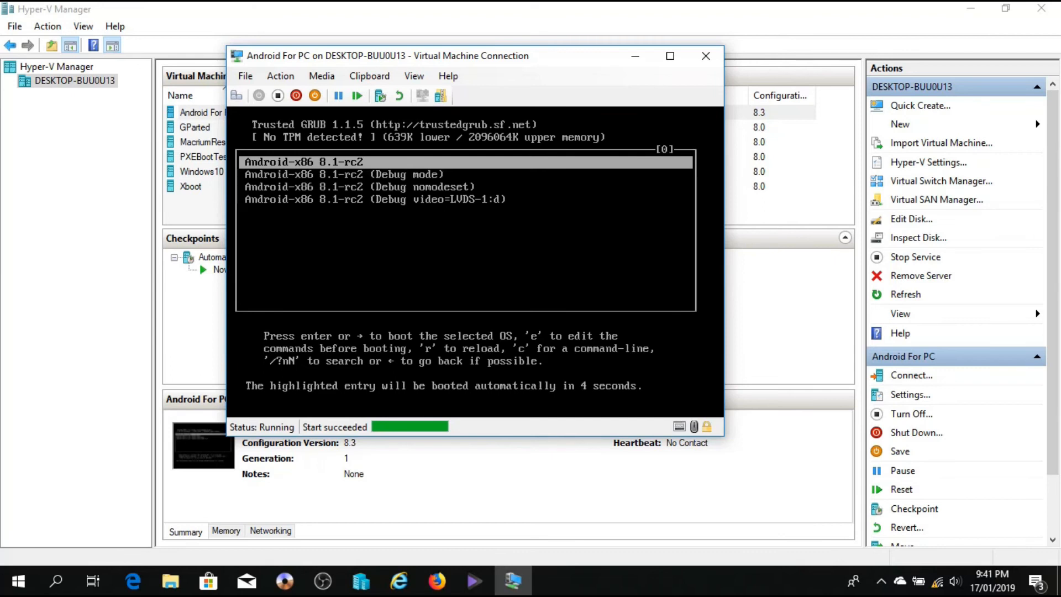
pyautogui.press('Return')
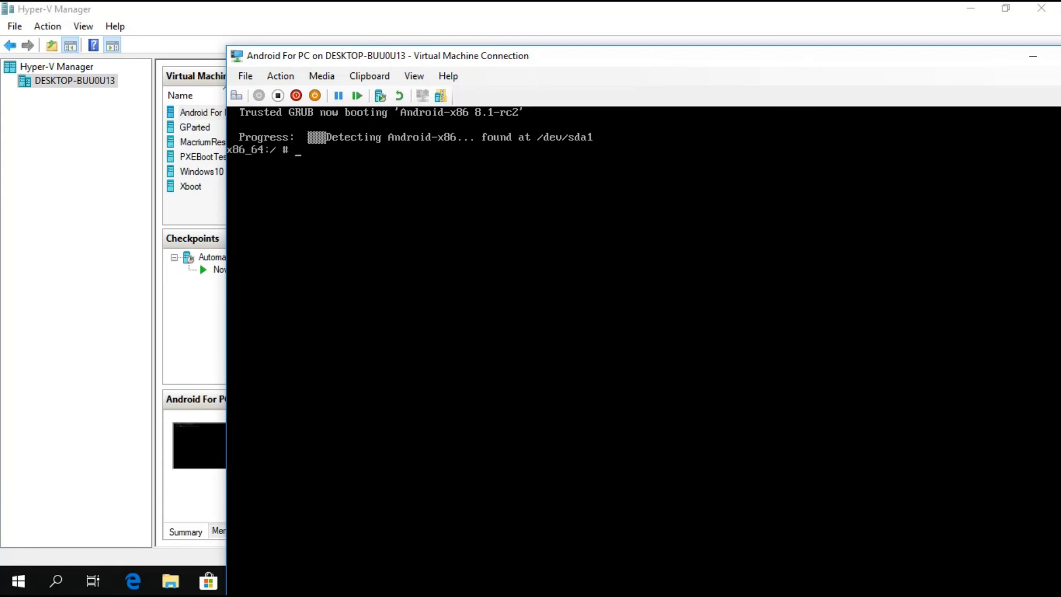
pyautogui.moveTo(585, 61); pyautogui.dragTo(515, 21)
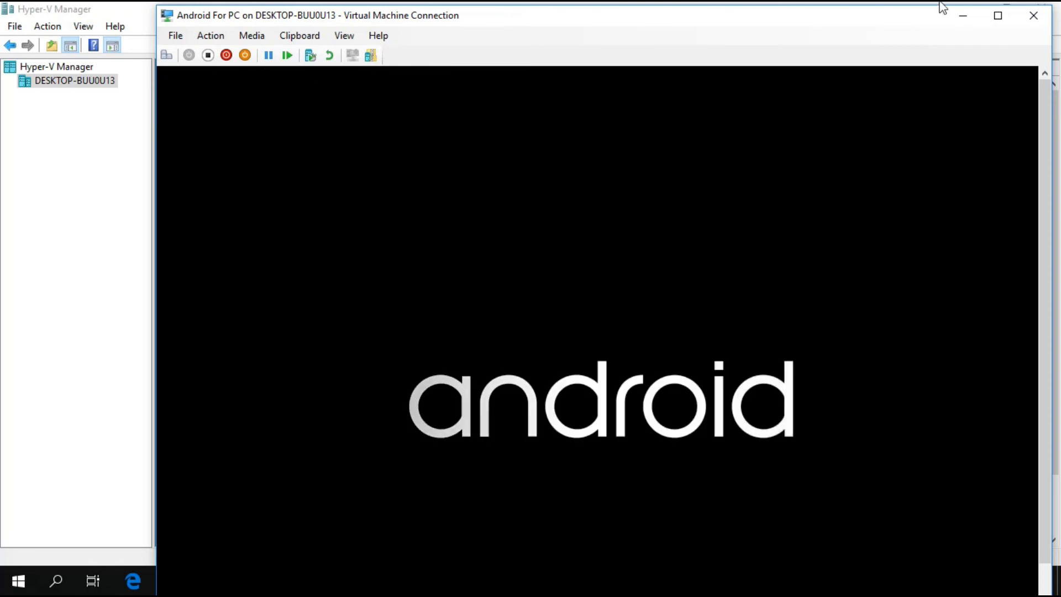
pyautogui.click(1001, 18)
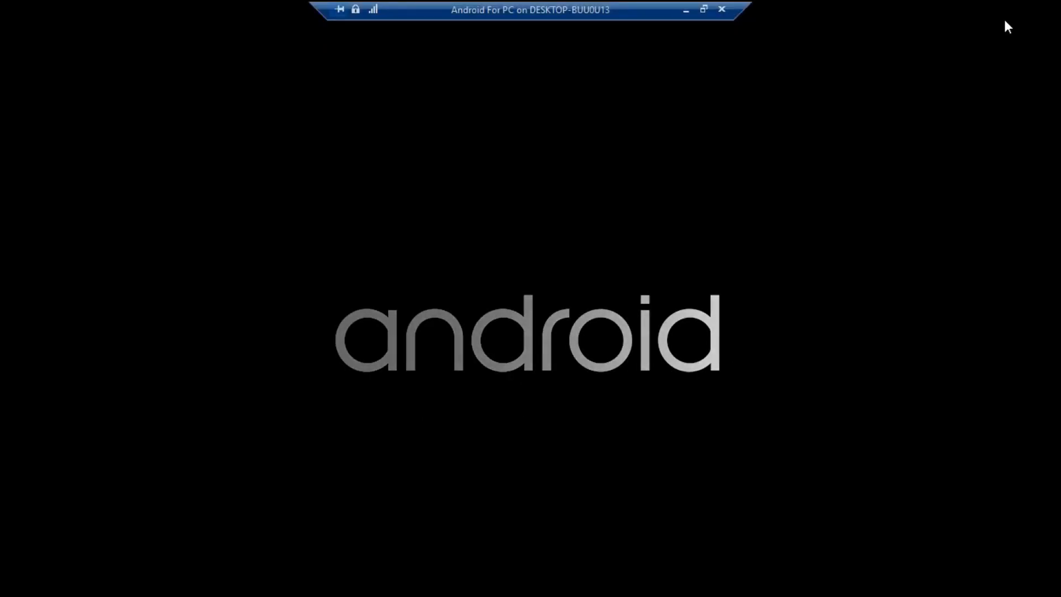